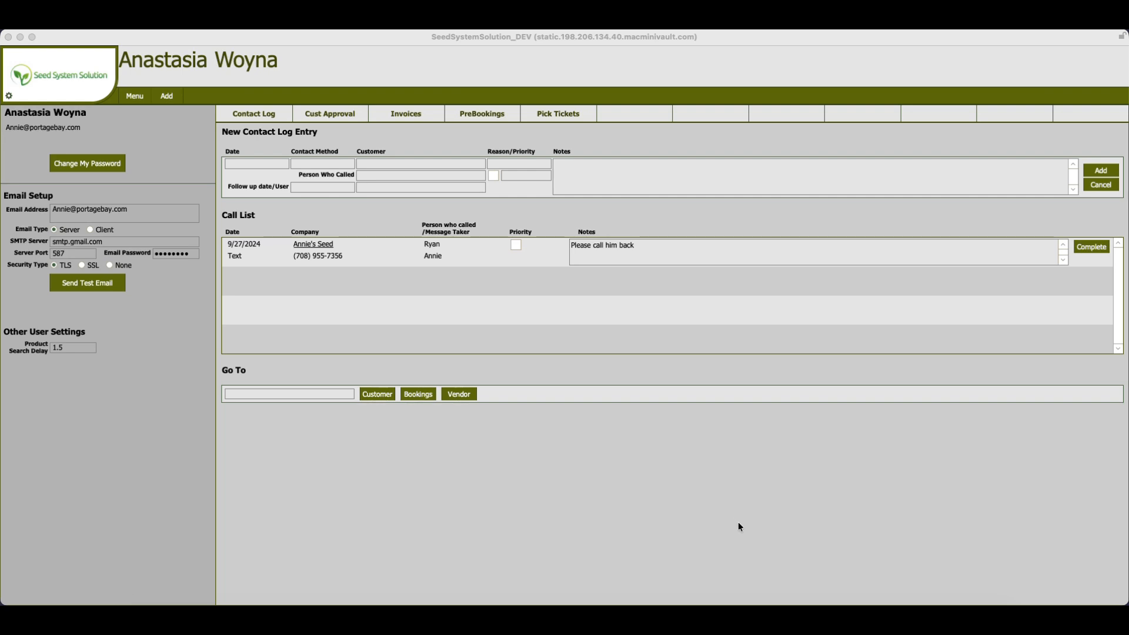
Step: Open the inventory and shipping page of the advanced system settings
{"action": "left_click", "coordinate": [135, 98]}
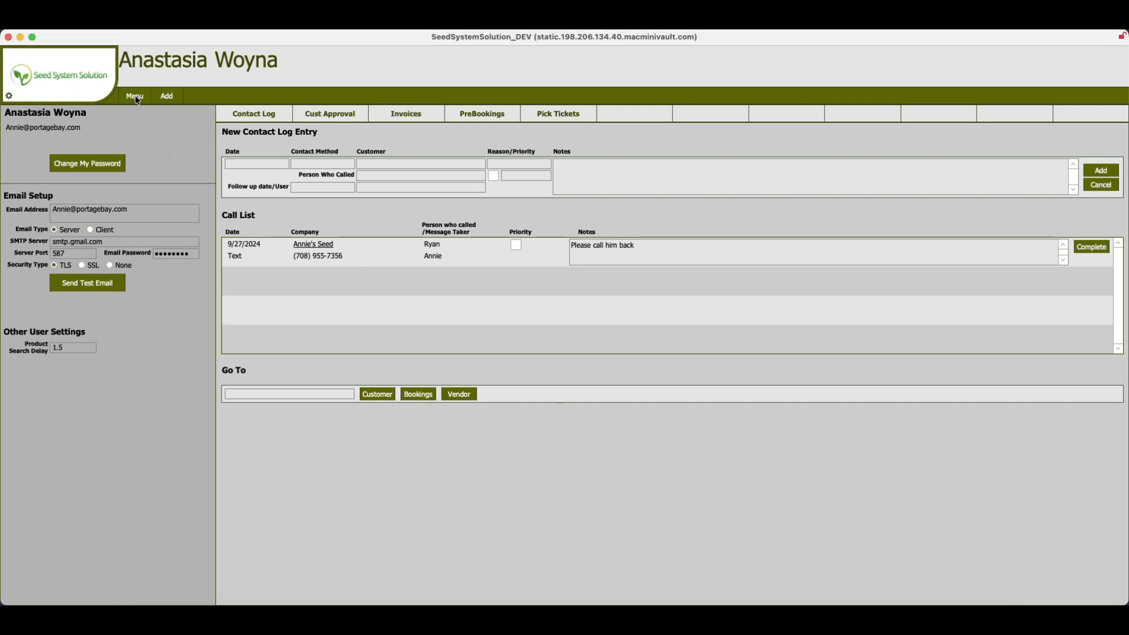
{"action": "left_click", "coordinate": [135, 99]}
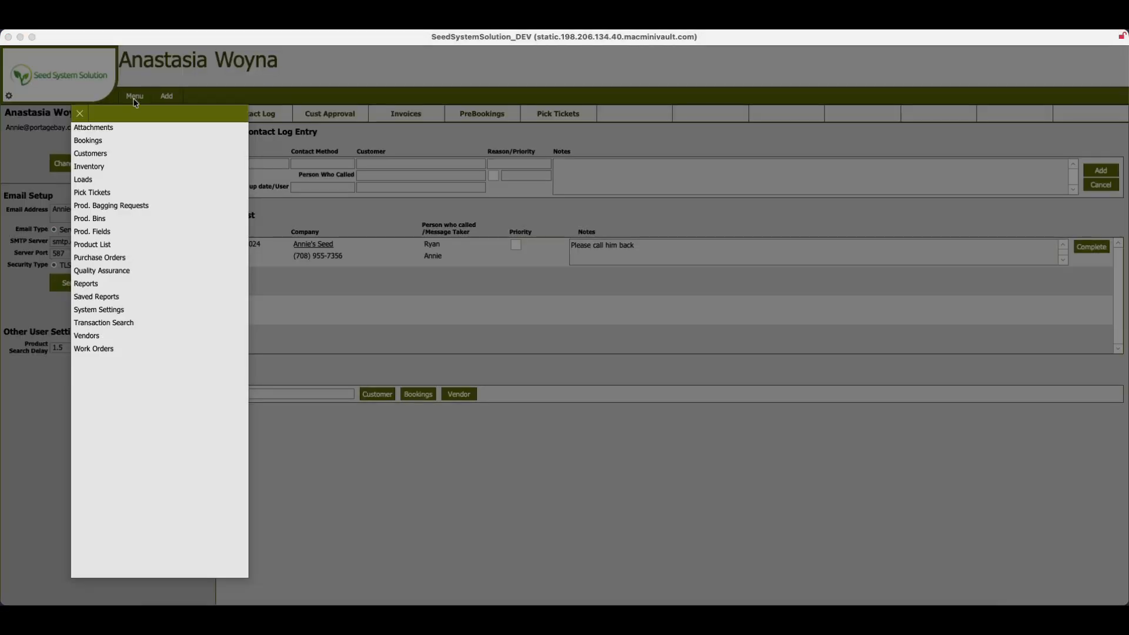
{"action": "left_click", "coordinate": [122, 312]}
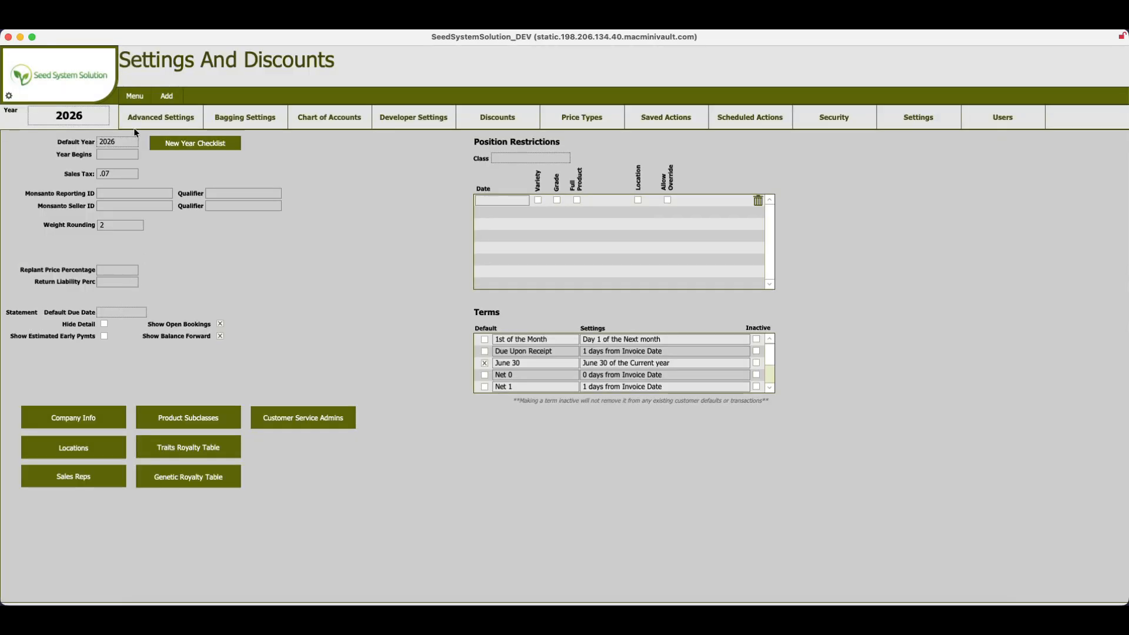
{"action": "left_click", "coordinate": [147, 121]}
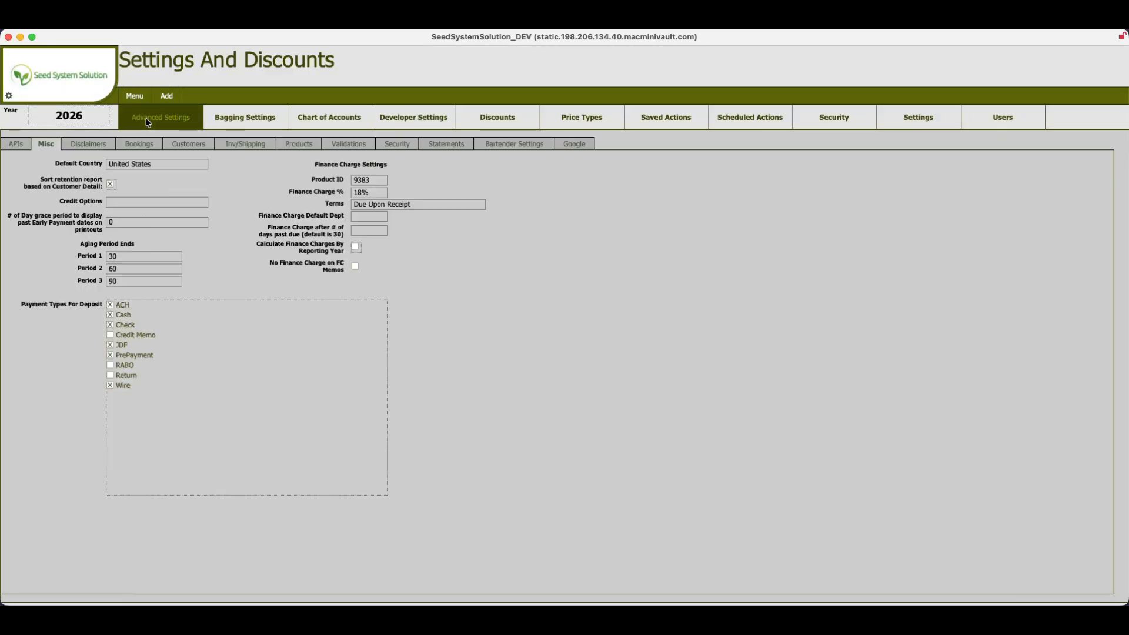
{"action": "left_click", "coordinate": [251, 150]}
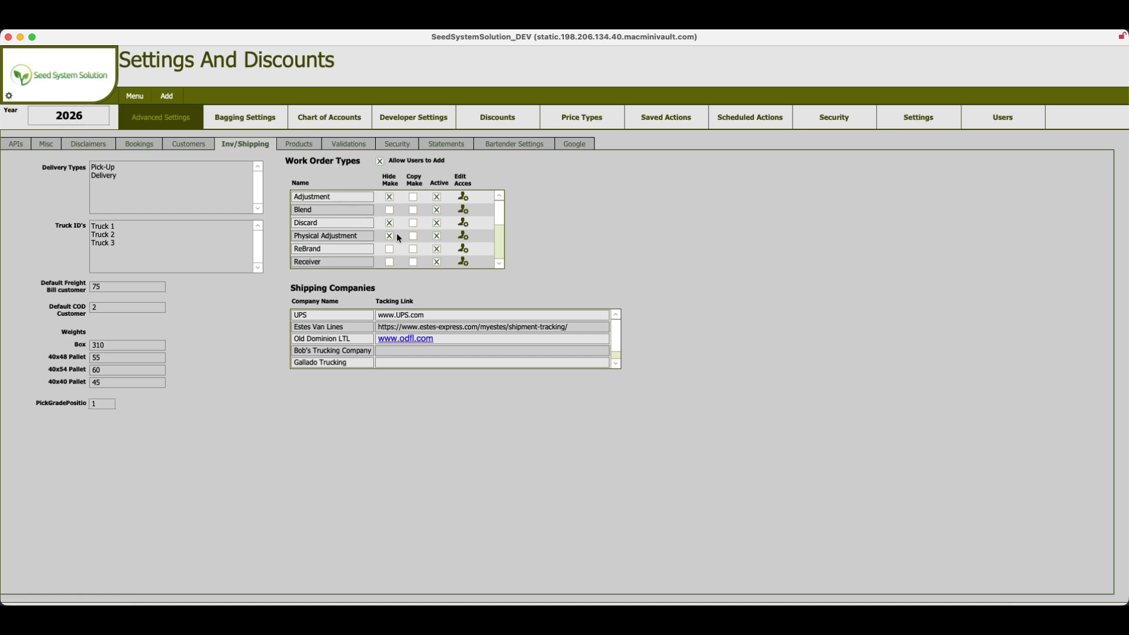
Step: Review the work order types down to Vendor Return and check which jobs cannot close a Vendor Return work order
{"action": "scroll", "coordinate": [396, 236], "scroll_direction": "down", "scroll_amount": 1}
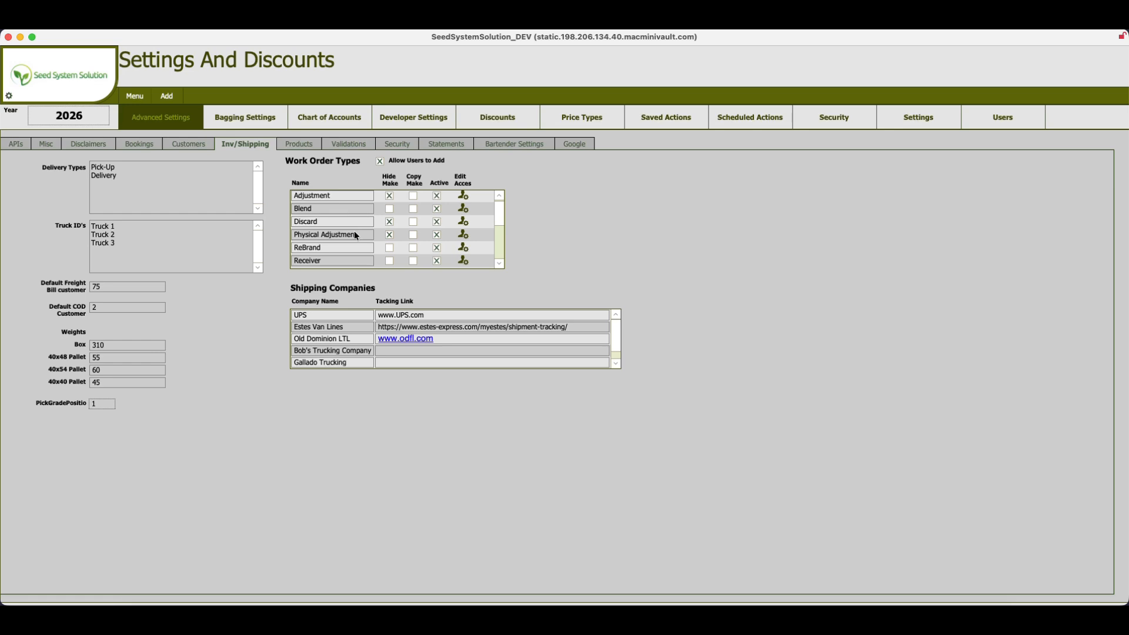
{"action": "scroll", "coordinate": [355, 233], "scroll_direction": "down", "scroll_amount": 5}
{"action": "scroll", "coordinate": [355, 231], "scroll_direction": "down", "scroll_amount": 2}
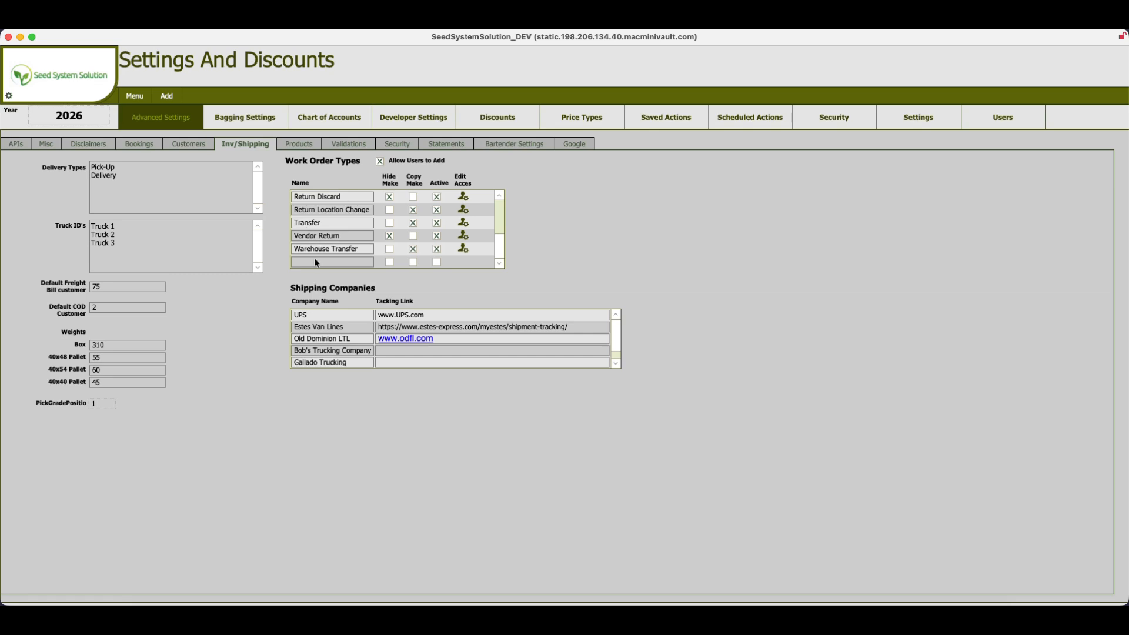
{"action": "left_click", "coordinate": [316, 261]}
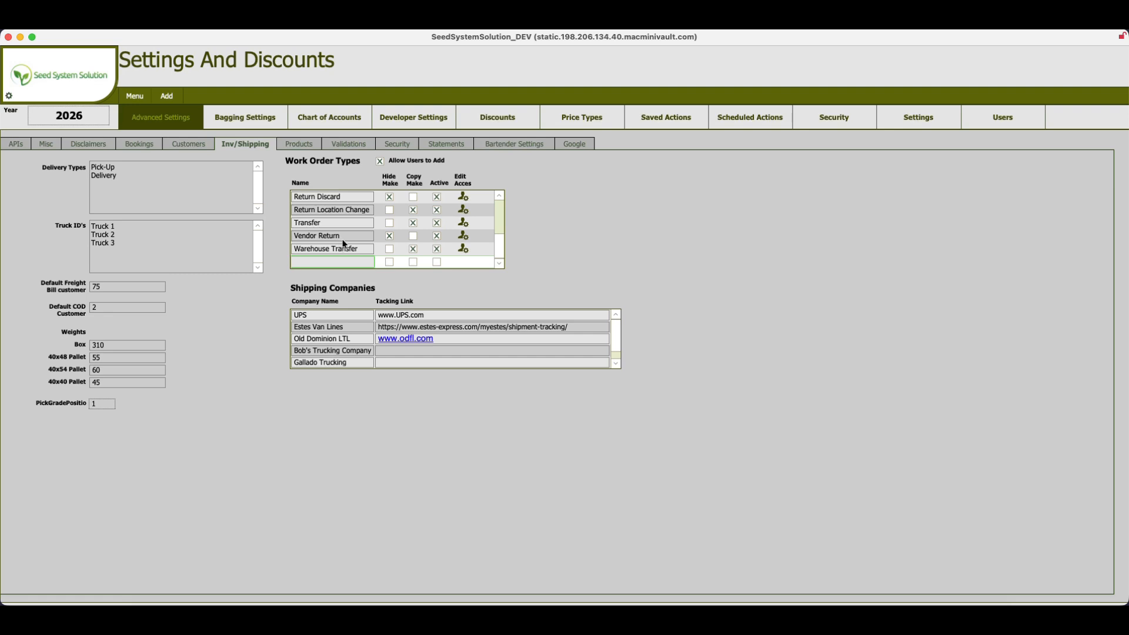
{"action": "left_click", "coordinate": [340, 237]}
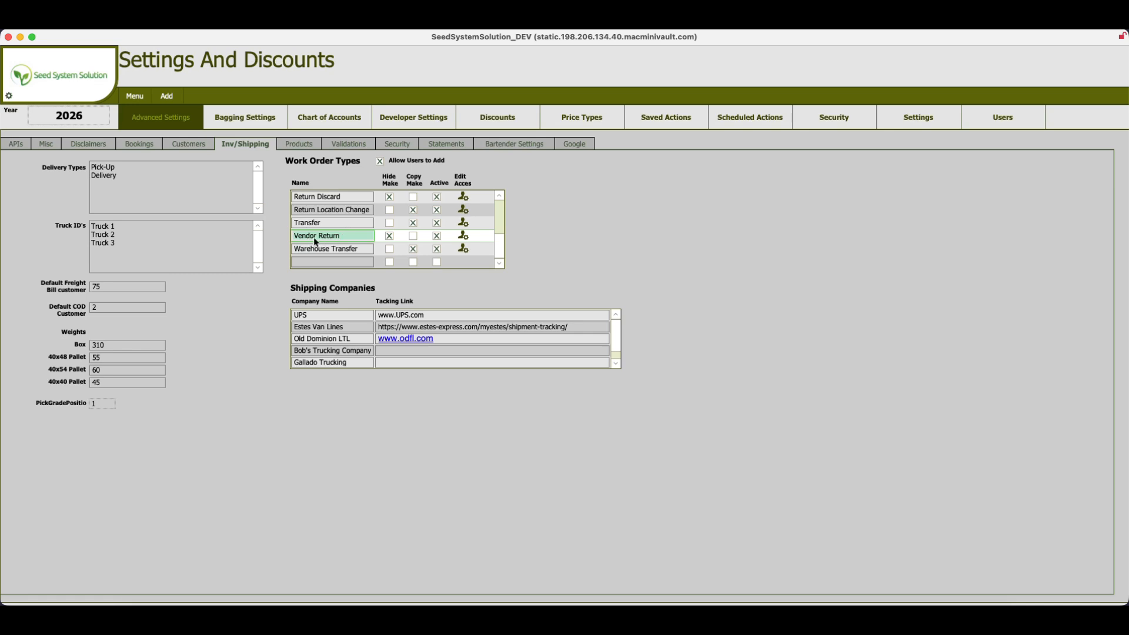
{"action": "left_click", "coordinate": [466, 238]}
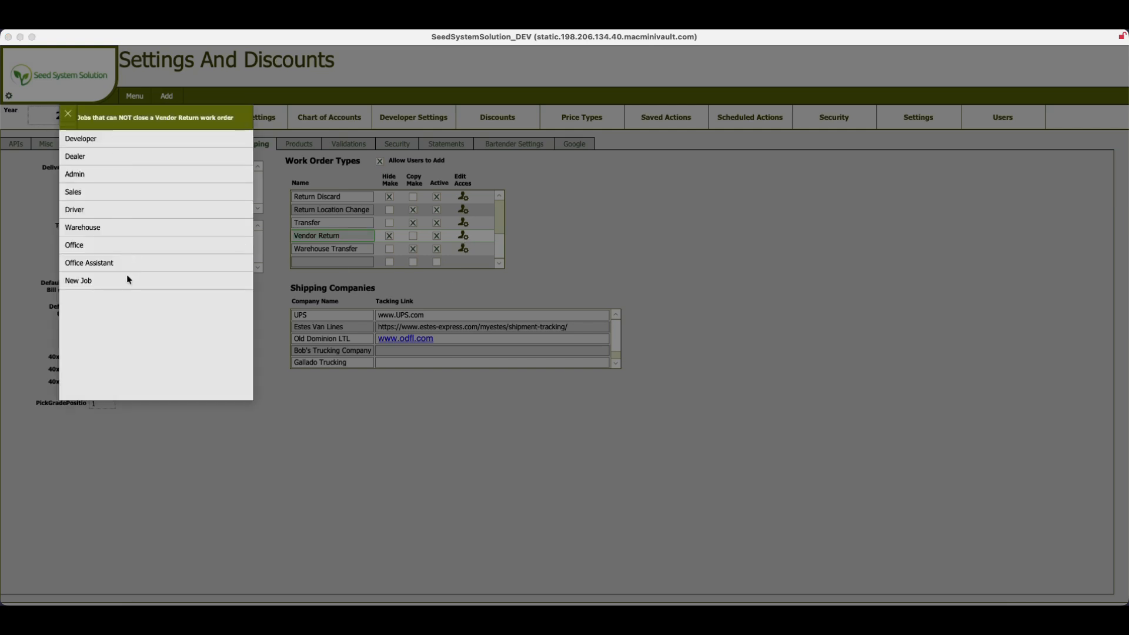
{"action": "left_click", "coordinate": [69, 114]}
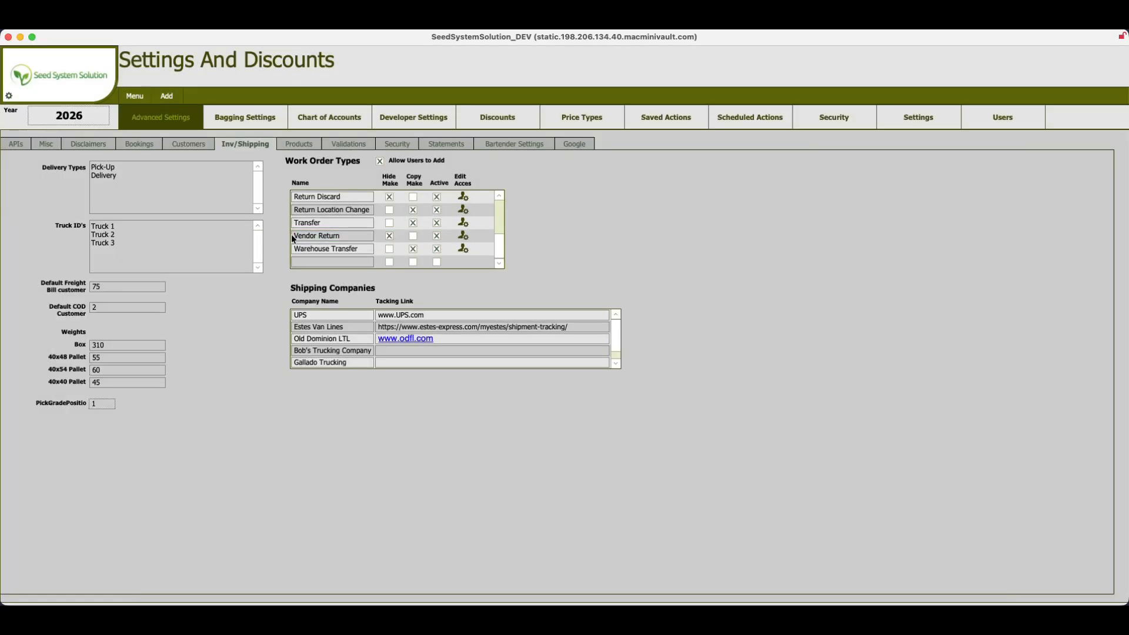
Step: Open the inventory list and filter it to the item name 6655
{"action": "left_click", "coordinate": [79, 82]}
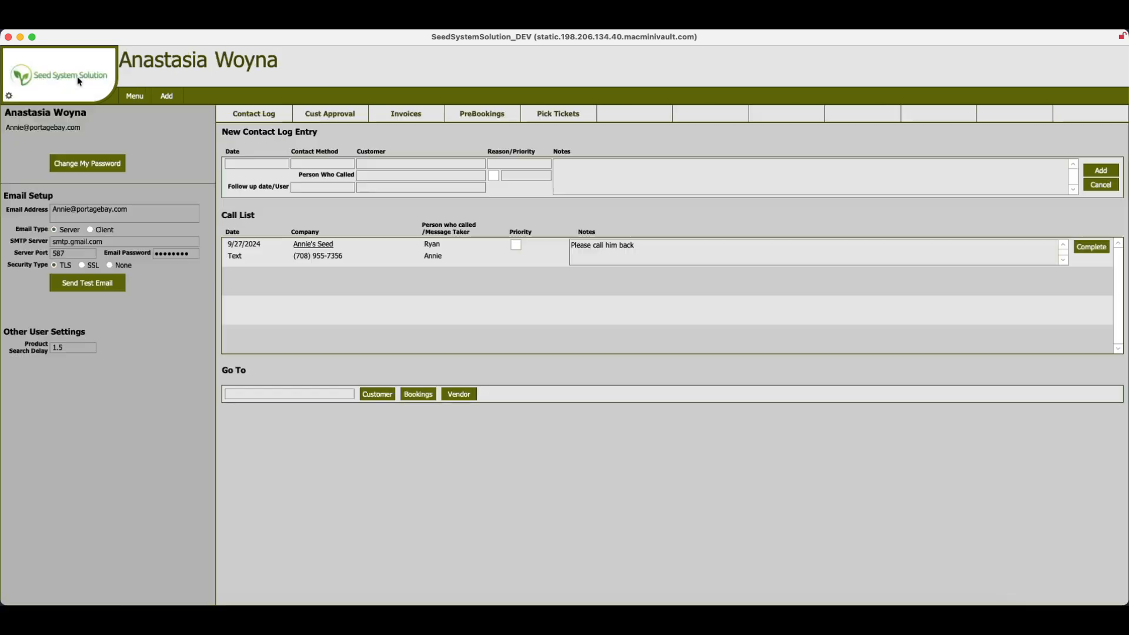
{"action": "left_click", "coordinate": [133, 98]}
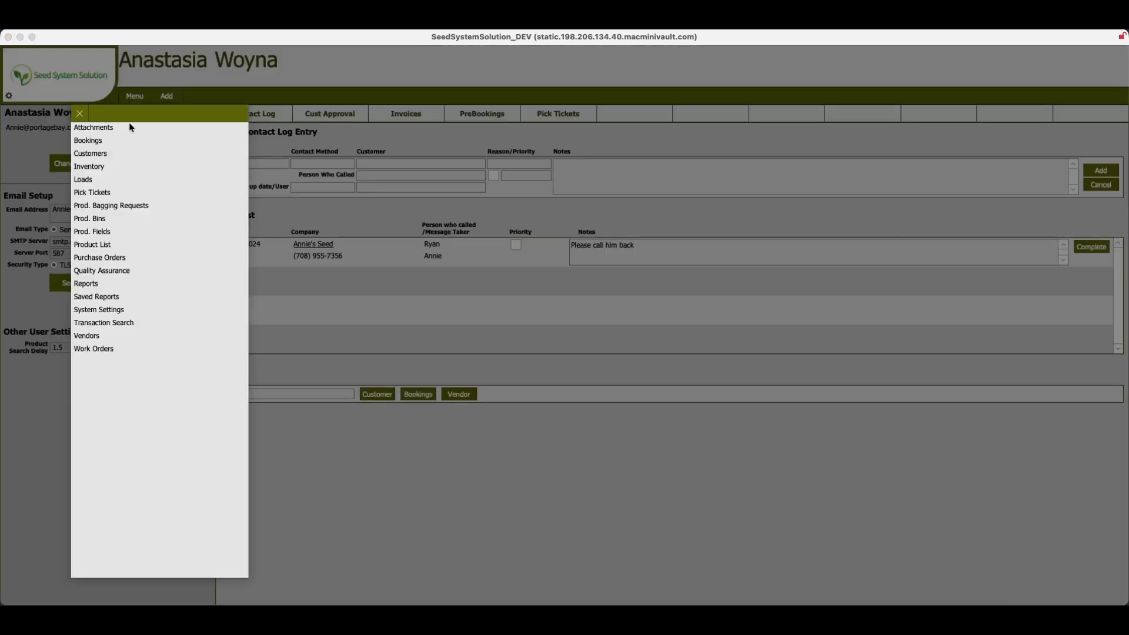
{"action": "left_click", "coordinate": [96, 167]}
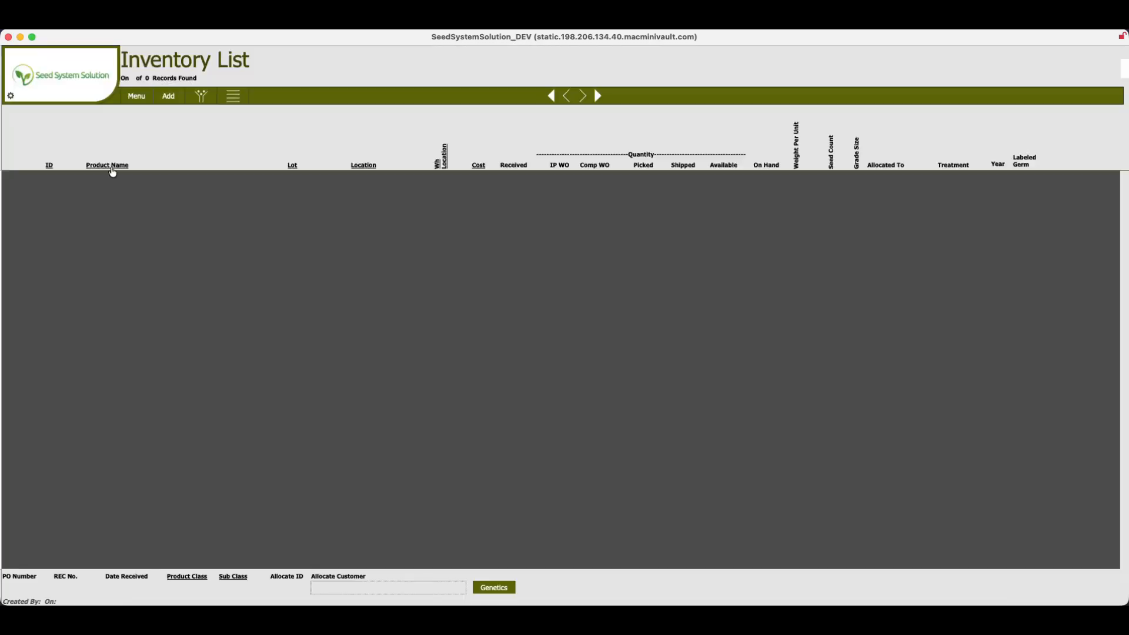
{"action": "left_click", "coordinate": [198, 99]}
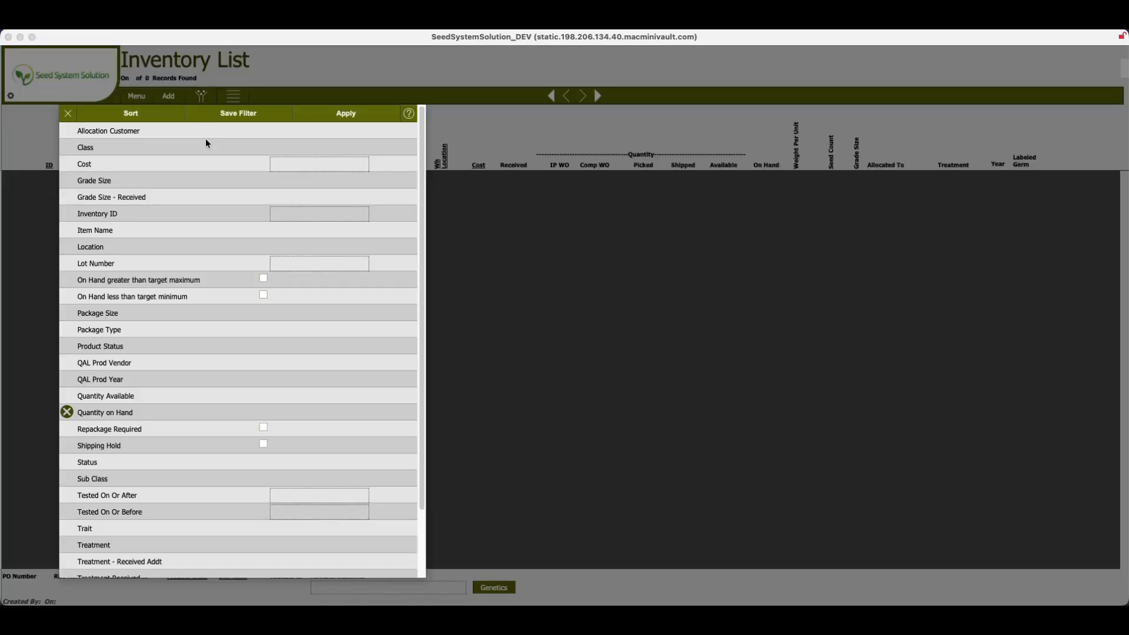
{"action": "left_click", "coordinate": [95, 230]}
{"action": "type", "text": "6655"}
{"action": "left_click", "coordinate": [140, 152]}
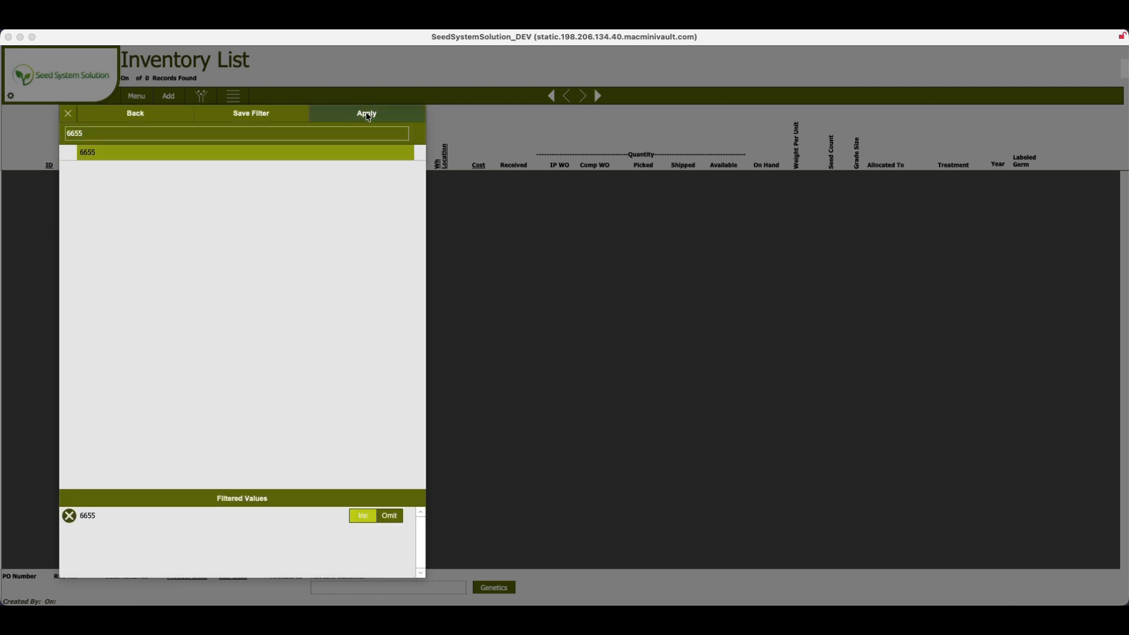
{"action": "left_click", "coordinate": [366, 113]}
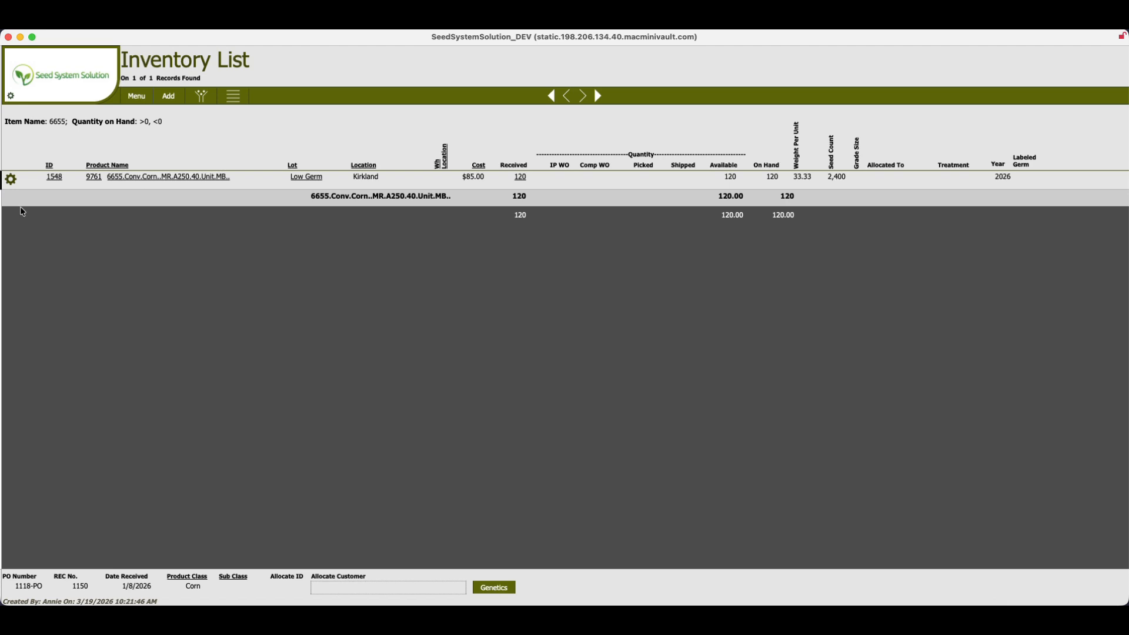
Step: Check the work order types that can be created for the Low Germ lot and the existing work orders it can be added to
{"action": "left_click", "coordinate": [11, 179]}
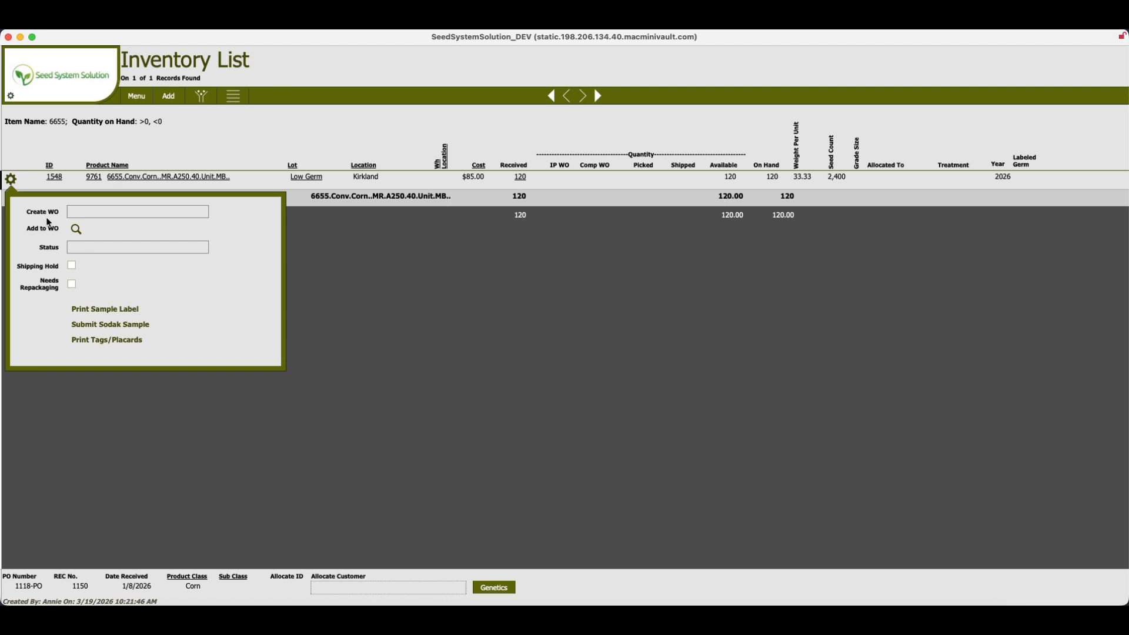
{"action": "left_click", "coordinate": [90, 211]}
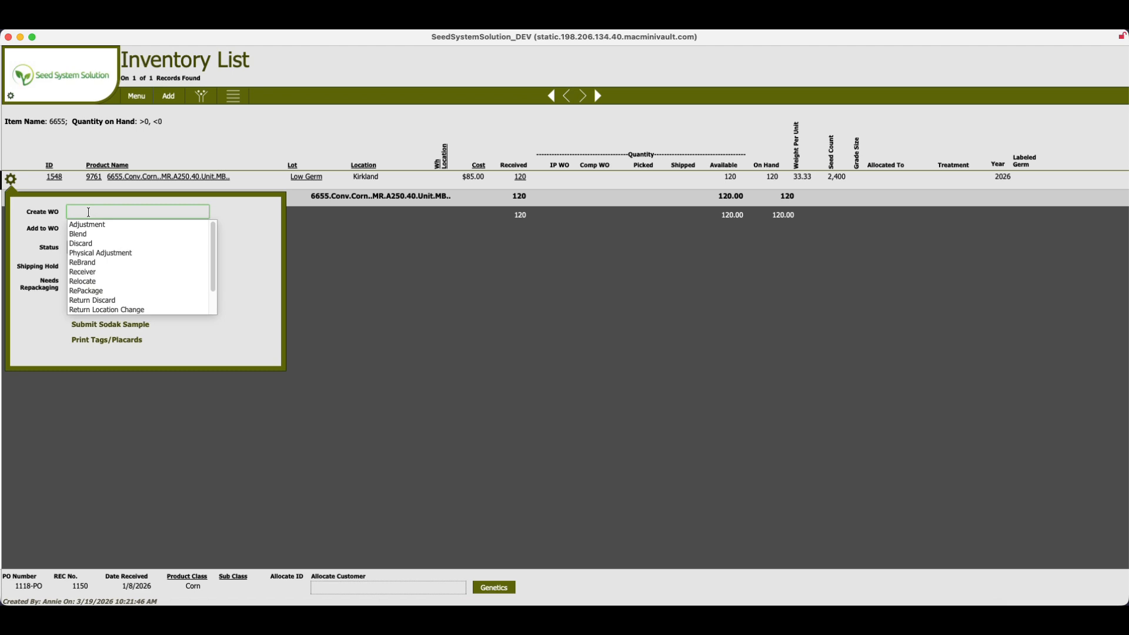
{"action": "left_click", "coordinate": [245, 229]}
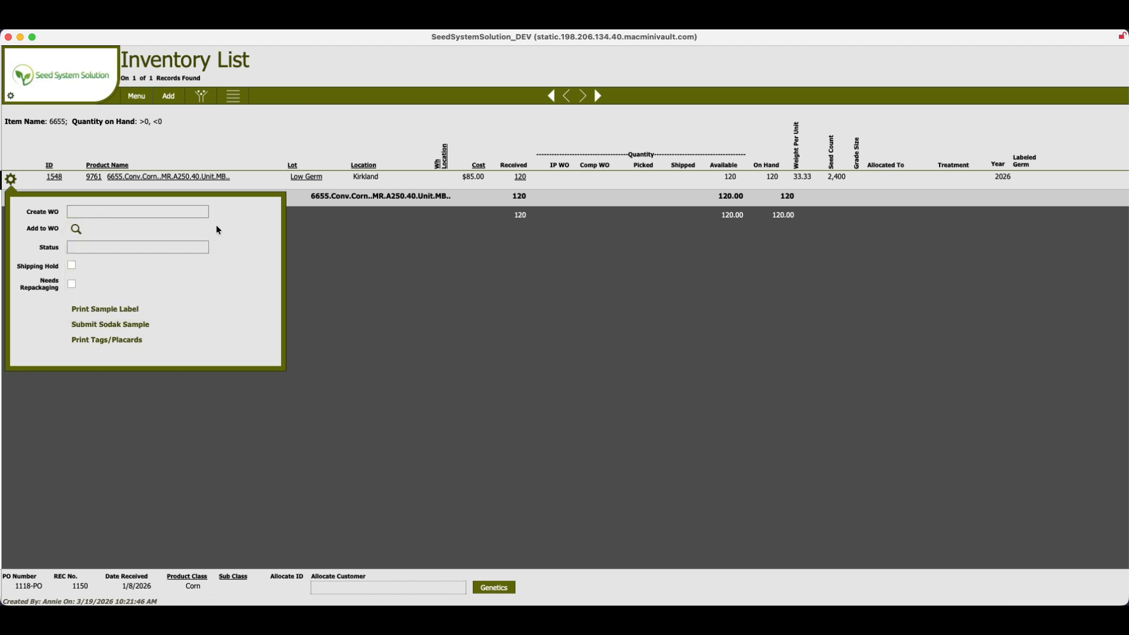
{"action": "left_click", "coordinate": [77, 228]}
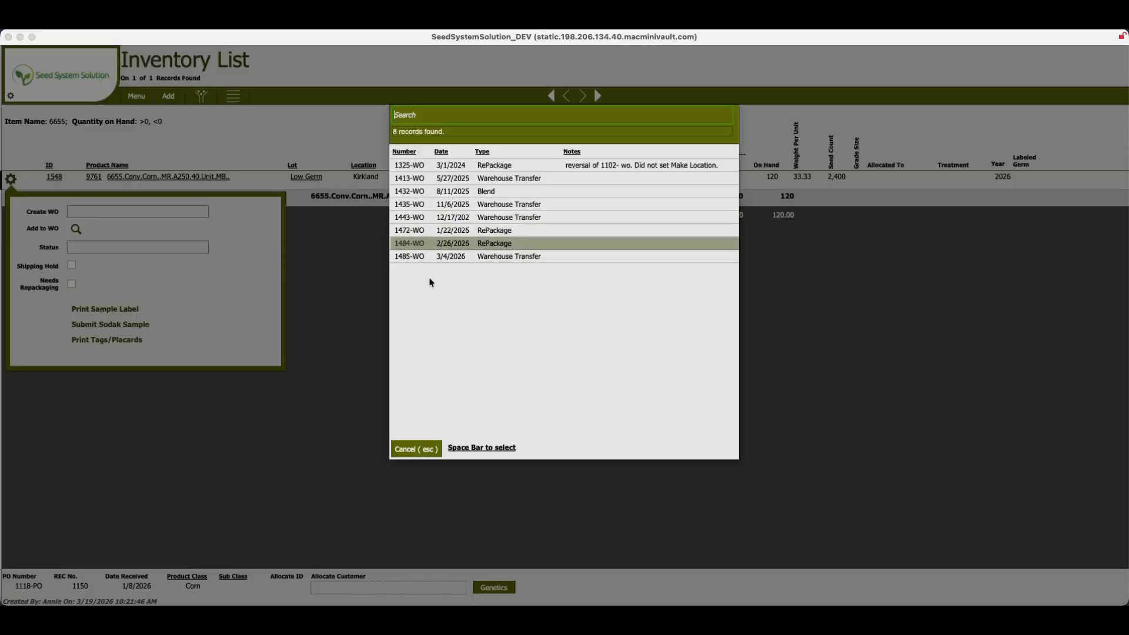
{"action": "left_click", "coordinate": [424, 452]}
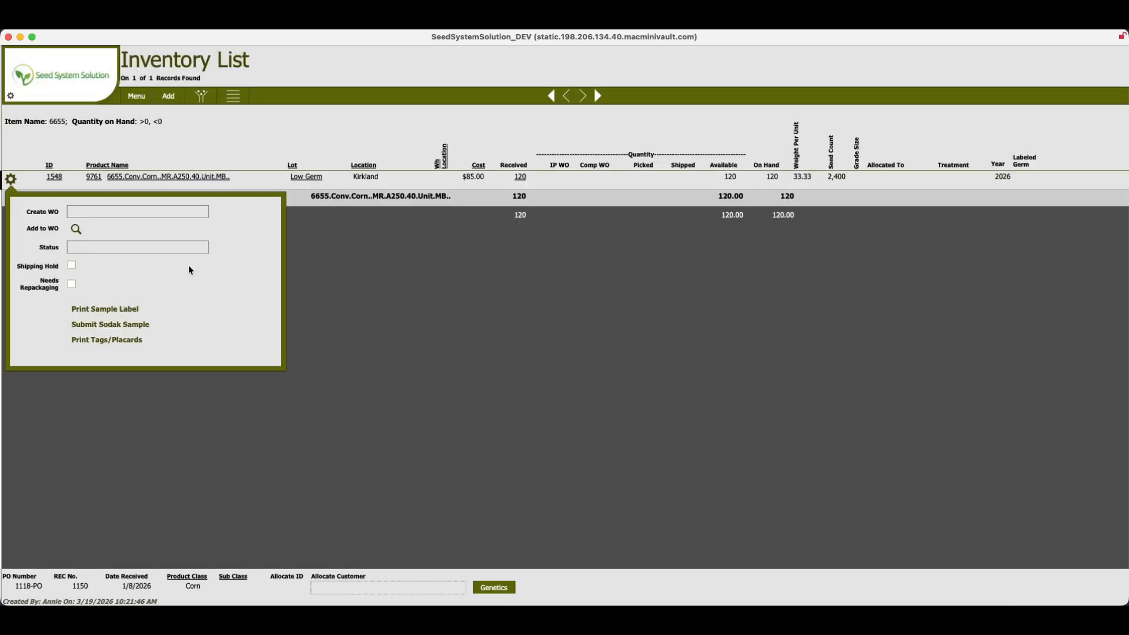
Step: Create a Vendor Return work order from the Low Germ lot of item 6655
{"action": "left_click", "coordinate": [87, 213]}
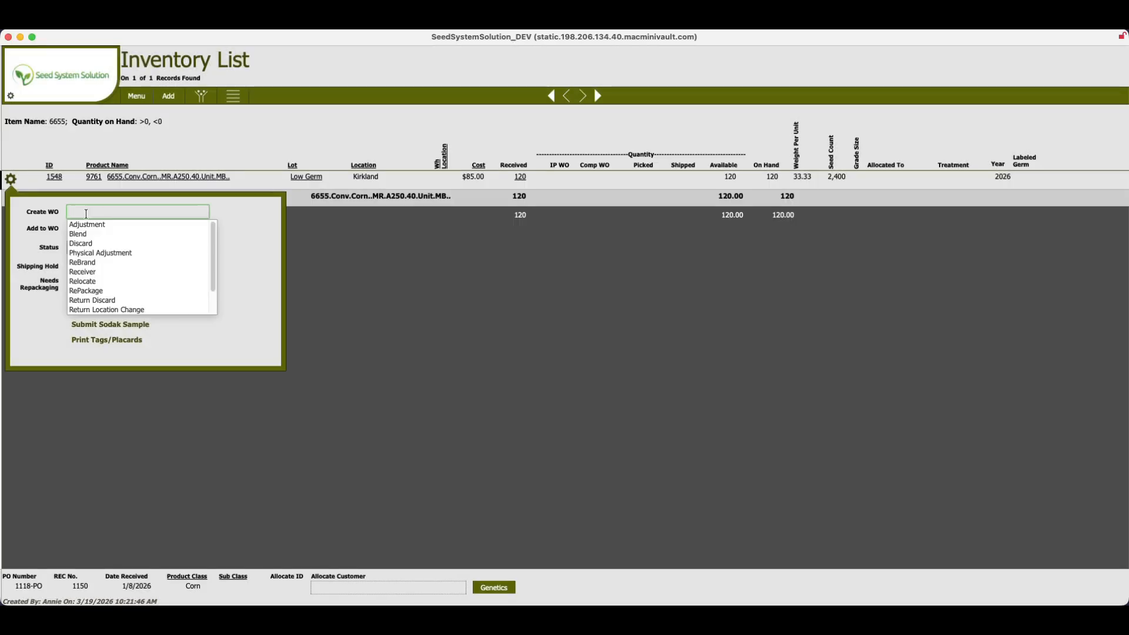
{"action": "scroll", "coordinate": [110, 291], "scroll_direction": "down", "scroll_amount": 3}
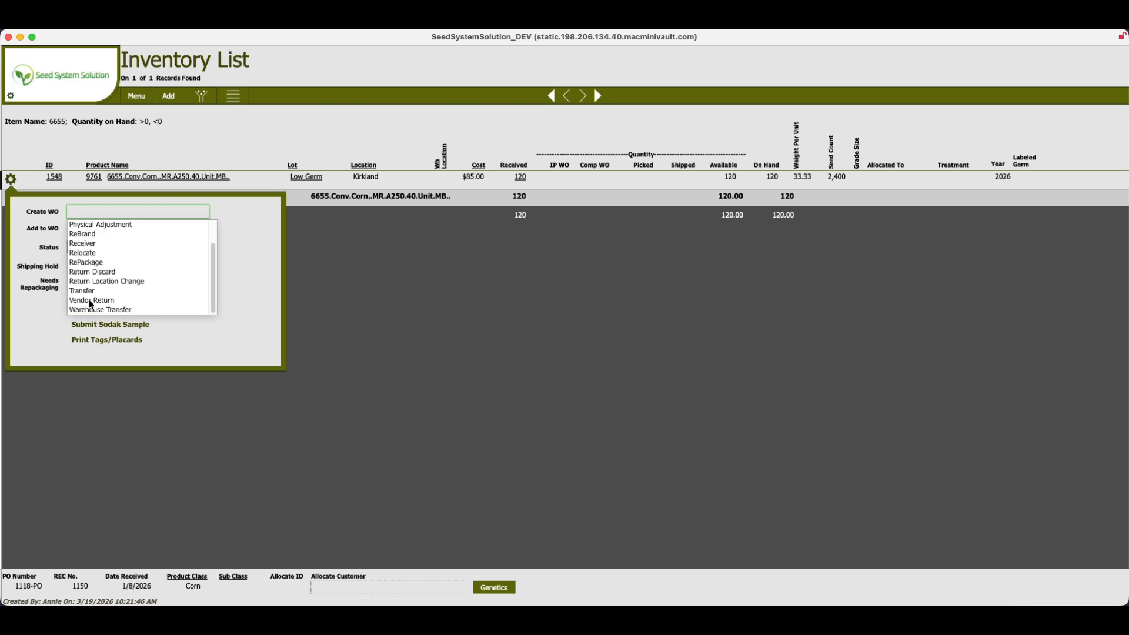
{"action": "left_click", "coordinate": [89, 299]}
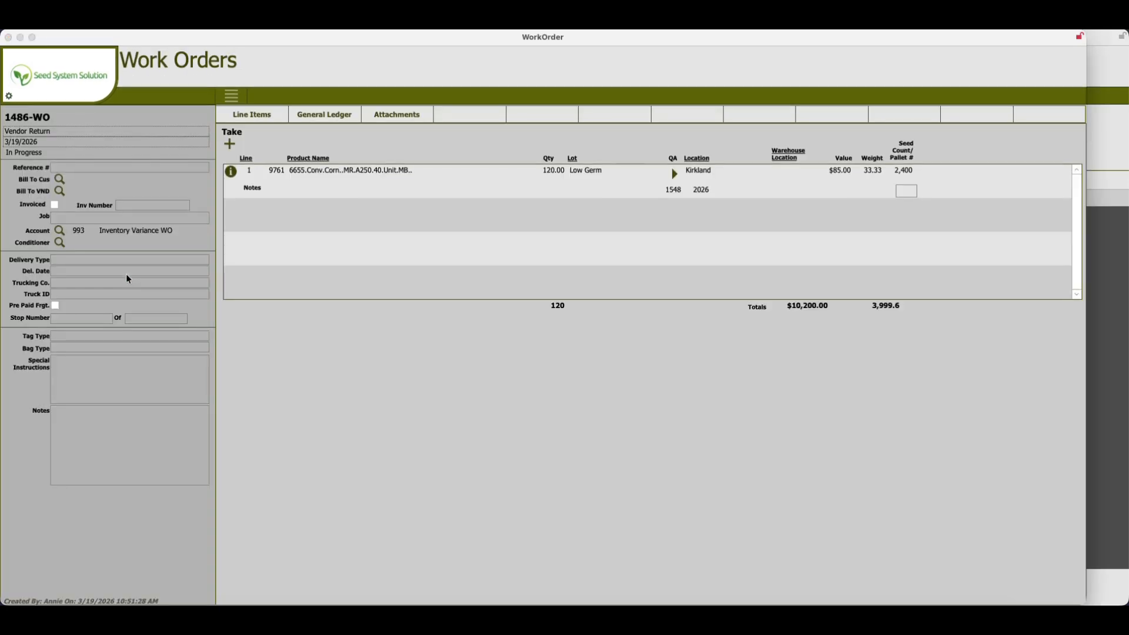
Step: Add the note "Vendor return for low germ" to line 1 of the work order
{"action": "left_click", "coordinate": [556, 174]}
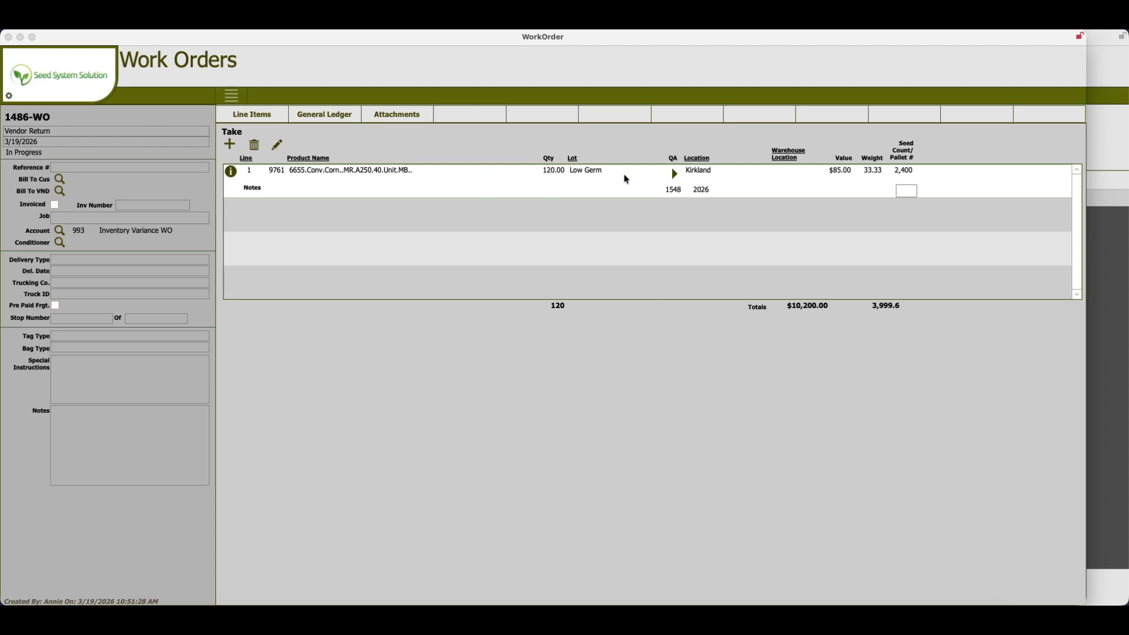
{"action": "double_click", "coordinate": [651, 171]}
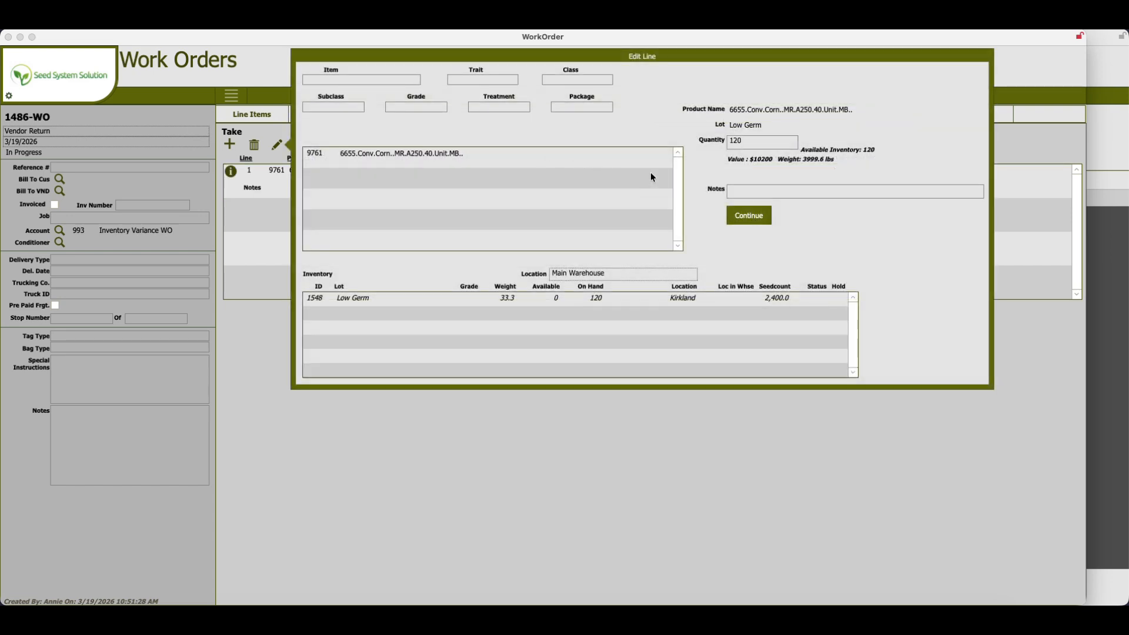
{"action": "left_click", "coordinate": [754, 193]}
{"action": "type", "text": "Vendor return for low germ"}
{"action": "left_click", "coordinate": [754, 214]}
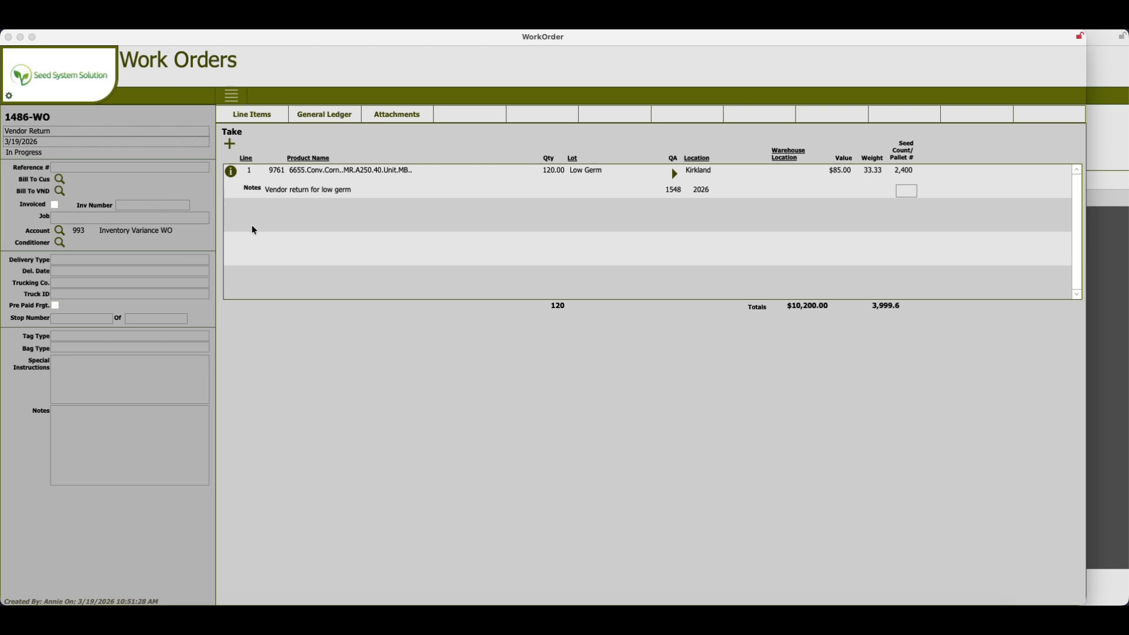
{"action": "left_click", "coordinate": [230, 145]}
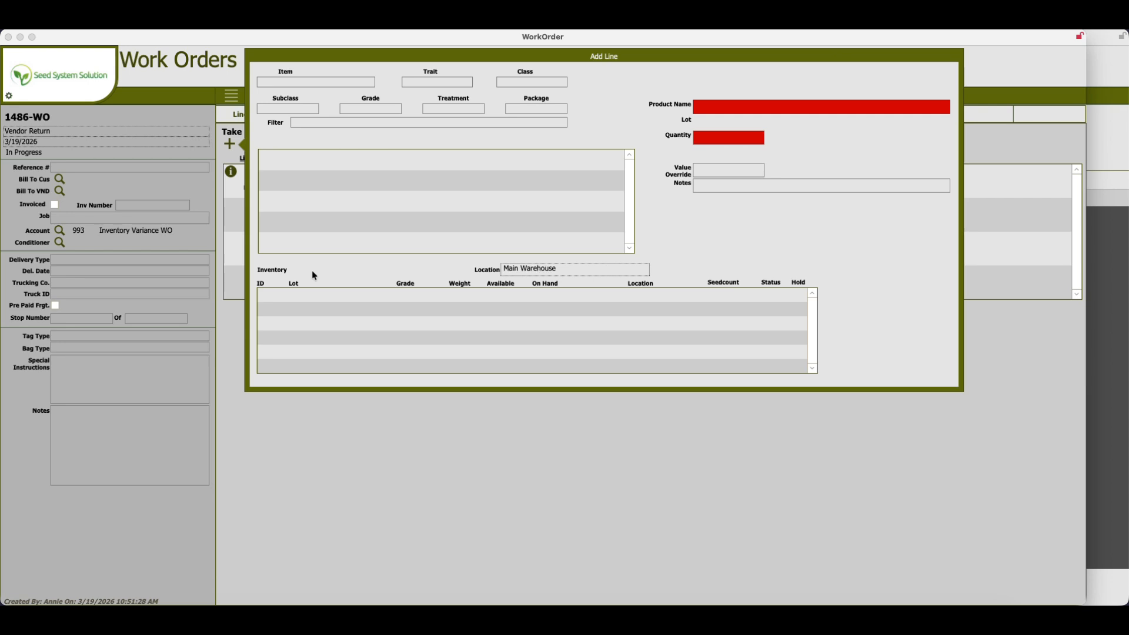
{"action": "left_click", "coordinate": [590, 271]}
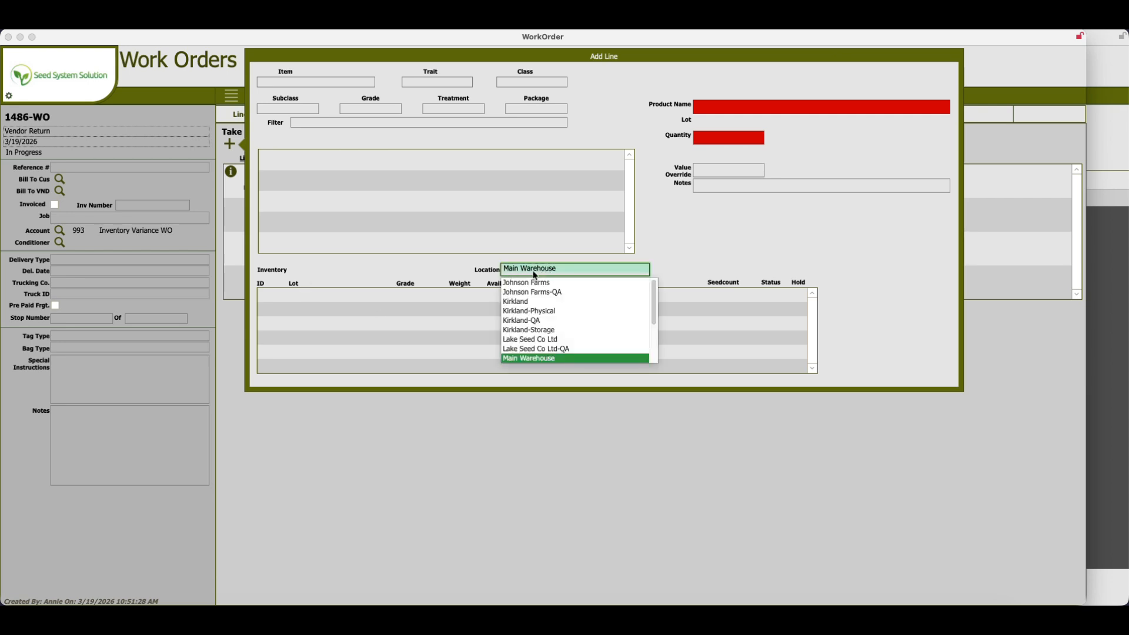
{"action": "key", "text": "BackSpace"}
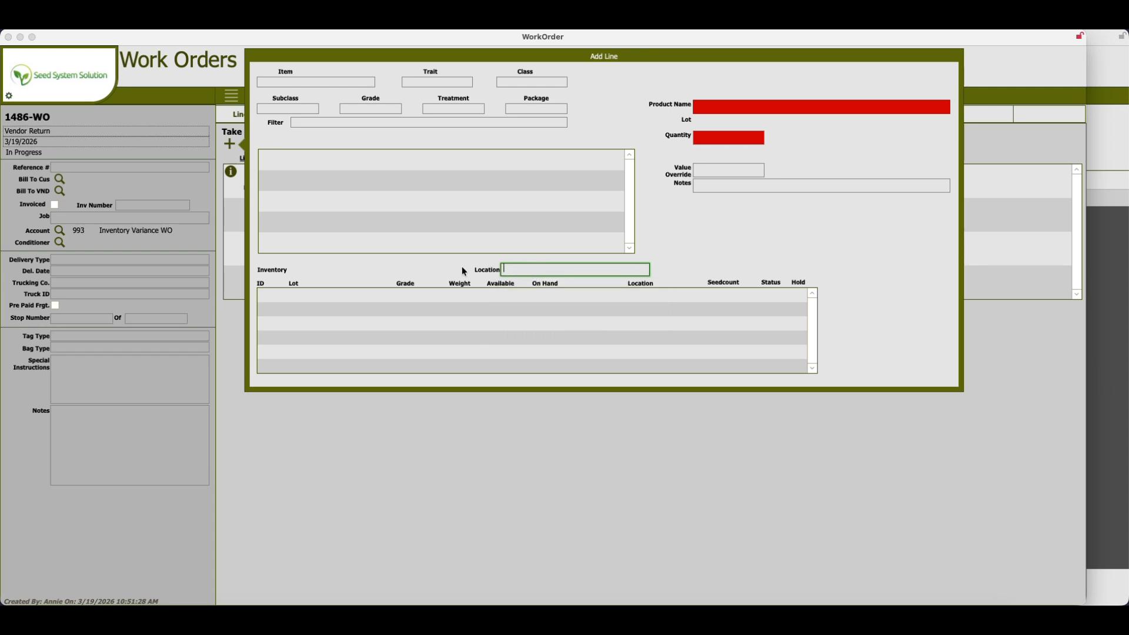
Step: Enter "Vendor return for low germ" as the general note of the whole work order
{"action": "left_click", "coordinate": [111, 457]}
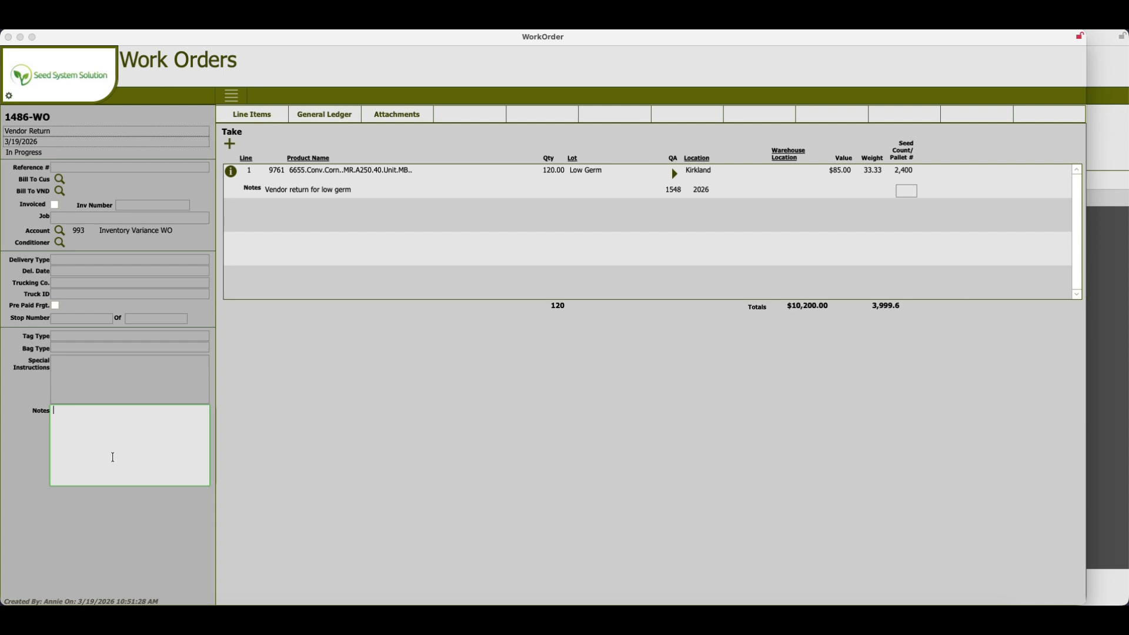
{"action": "type", "text": "Vendor return for low germ"}
{"action": "left_click", "coordinate": [155, 531]}
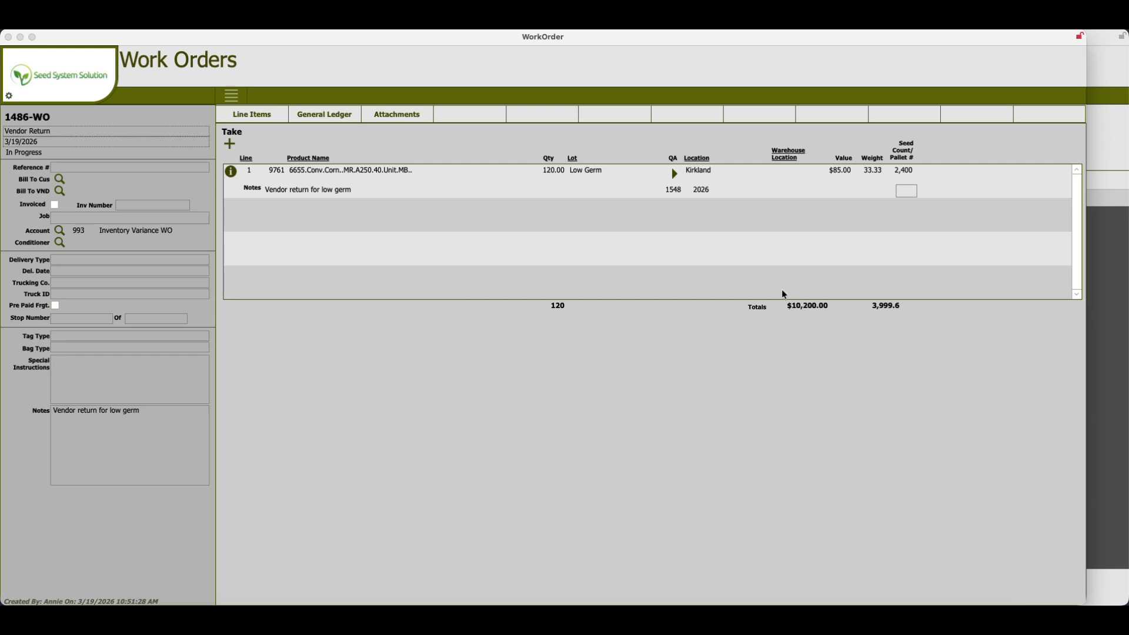
Step: Complete the Vendor Return work order with completion date 3/19/2026, continue despite the out-of-balance values, and close the work order
{"action": "left_click", "coordinate": [232, 119]}
{"action": "left_click", "coordinate": [231, 98]}
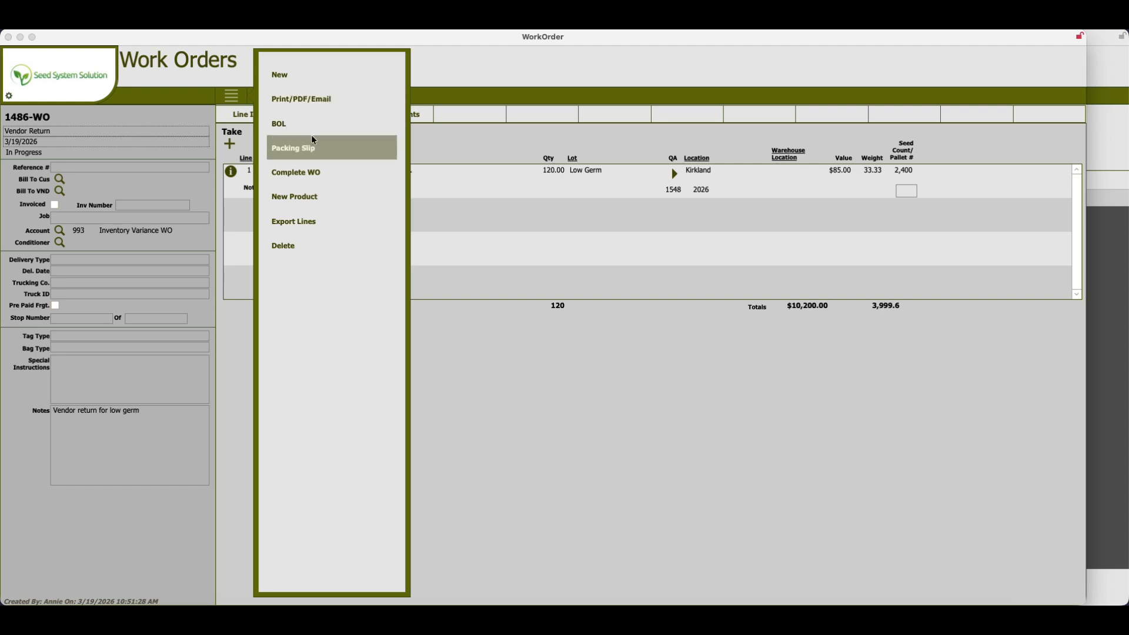
{"action": "left_click", "coordinate": [293, 187]}
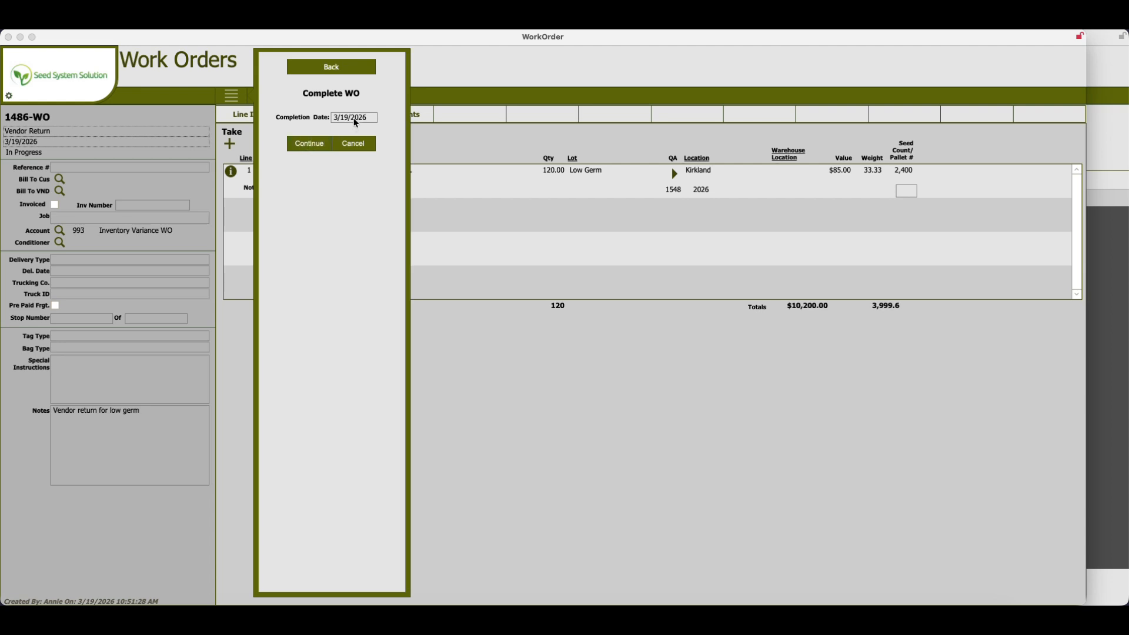
{"action": "left_click", "coordinate": [310, 144]}
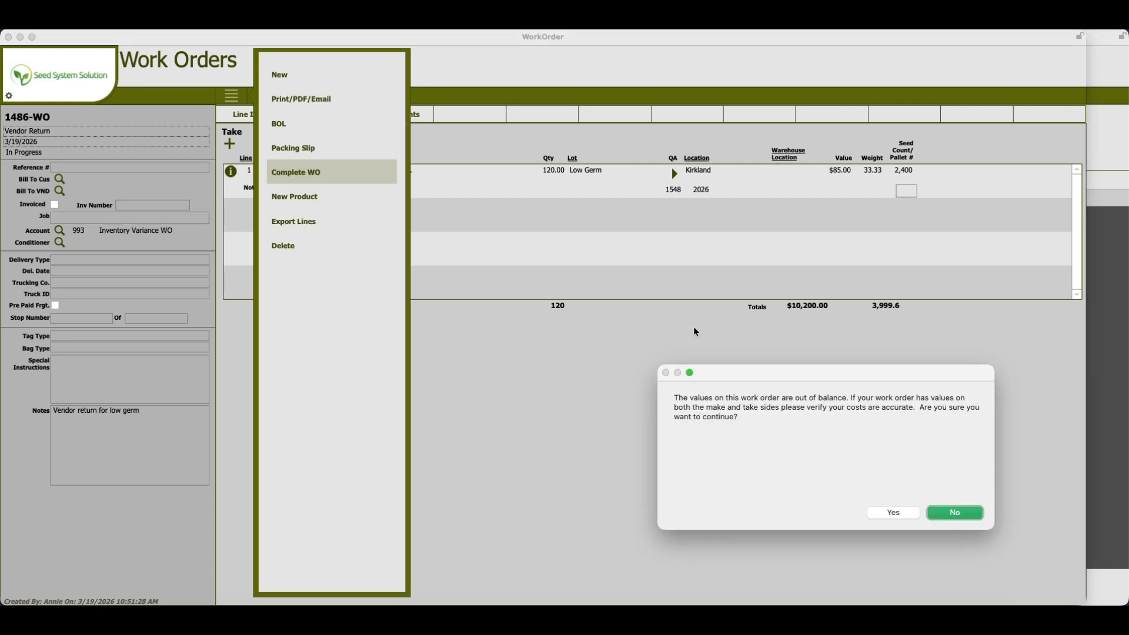
{"action": "left_click_drag", "start_coordinate": [792, 377], "coordinate": [739, 353]}
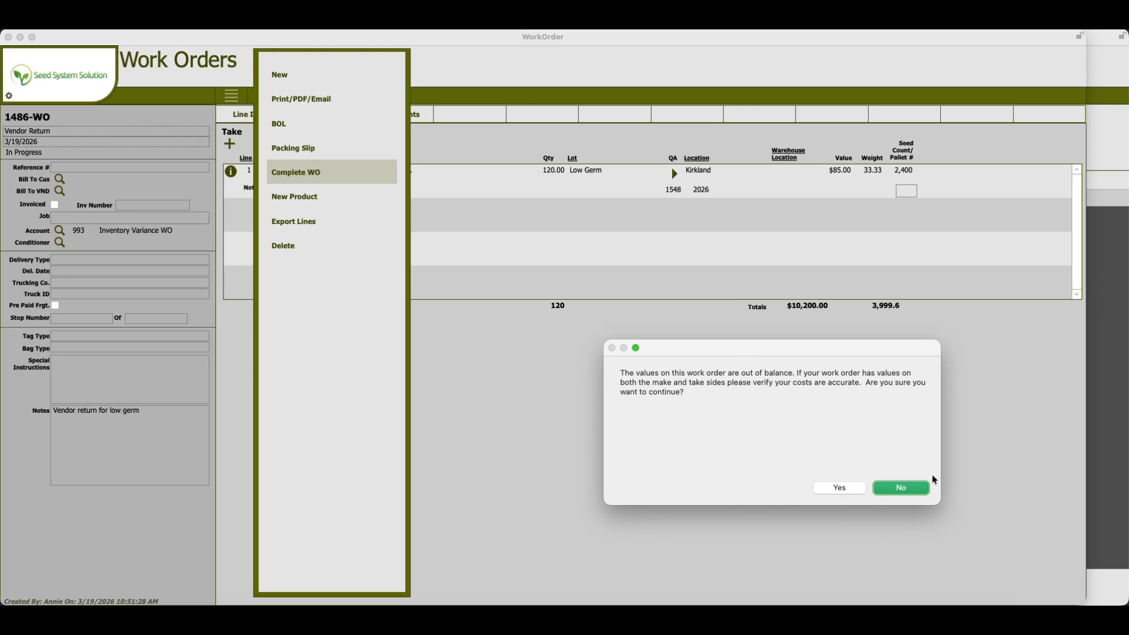
{"action": "left_click", "coordinate": [843, 490]}
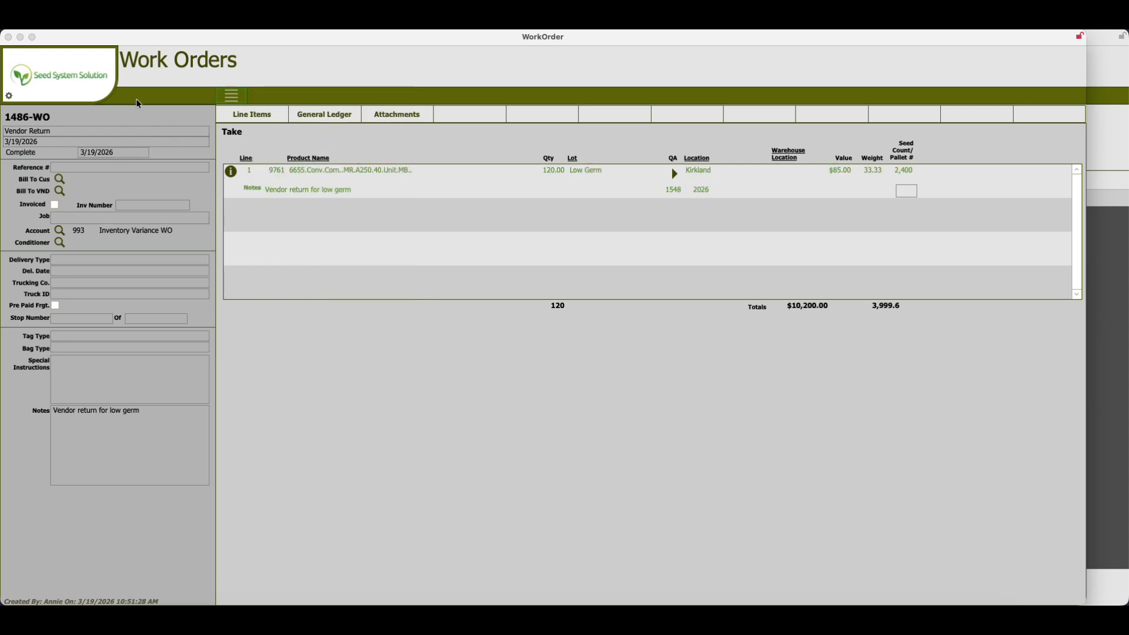
{"action": "left_click", "coordinate": [90, 92]}
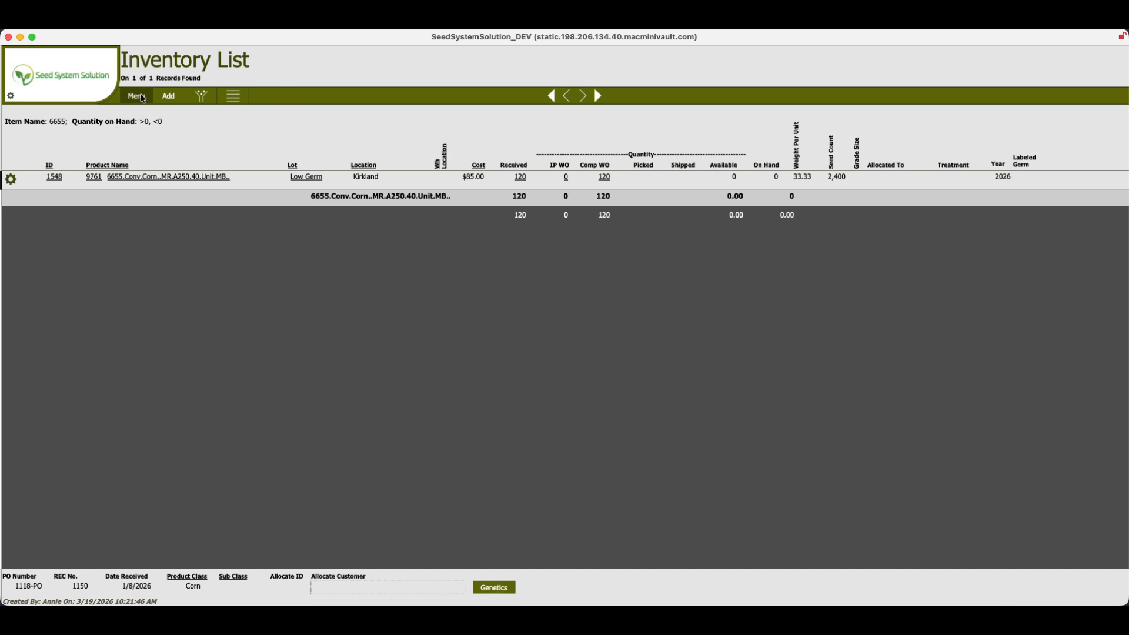
Step: Search the vendors for "seed" and open the Seed Supplies vendor record
{"action": "left_click", "coordinate": [143, 99]}
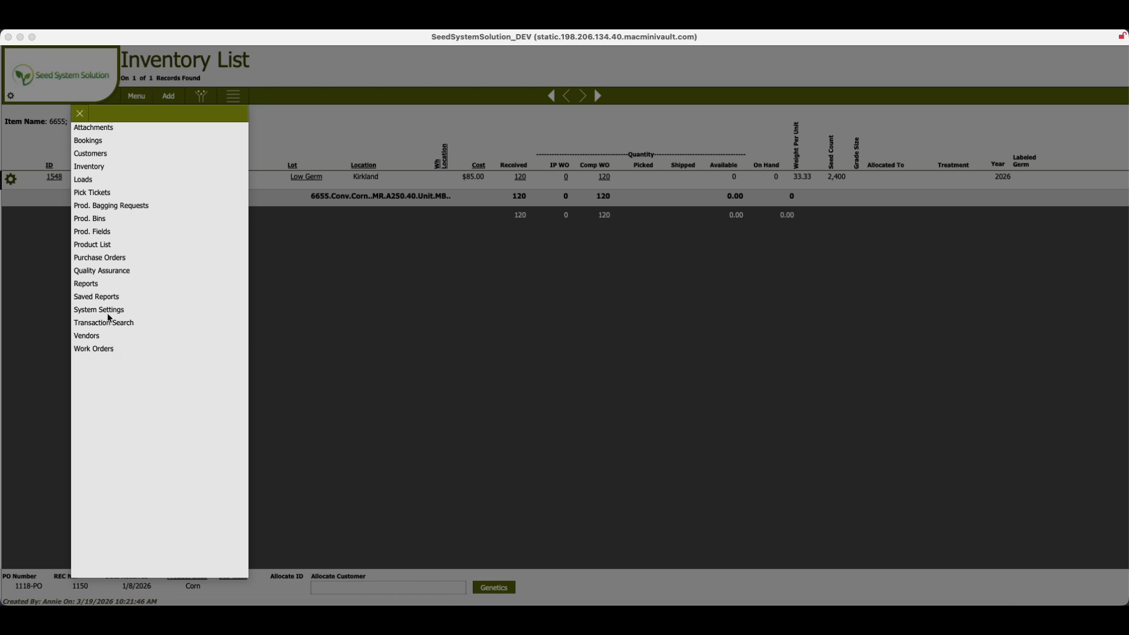
{"action": "left_click", "coordinate": [97, 338]}
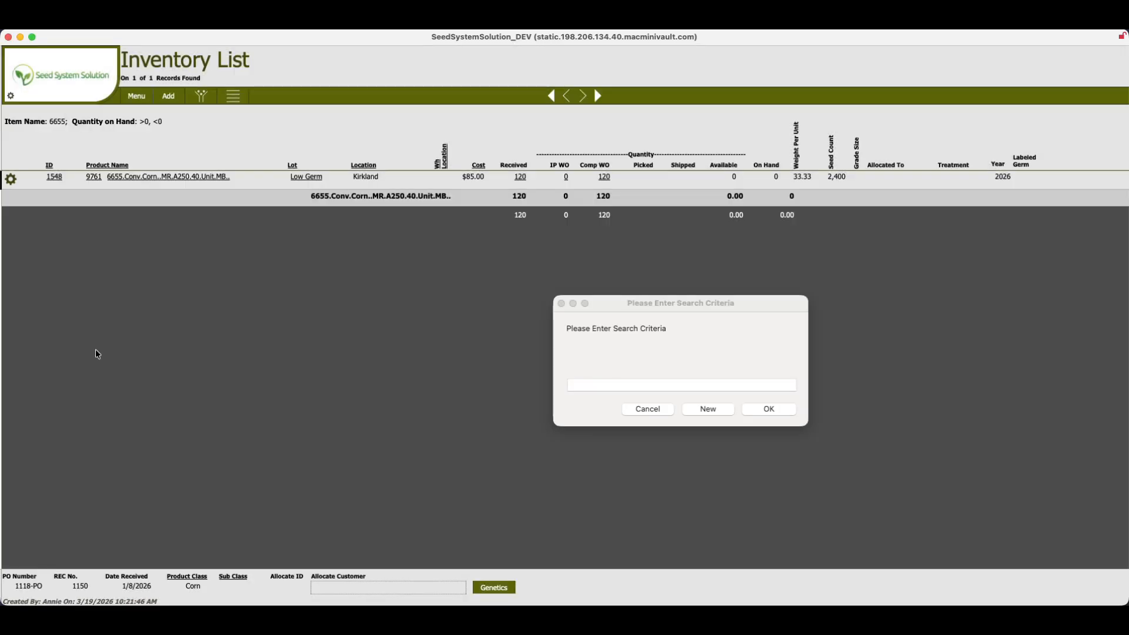
{"action": "left_click", "coordinate": [653, 386]}
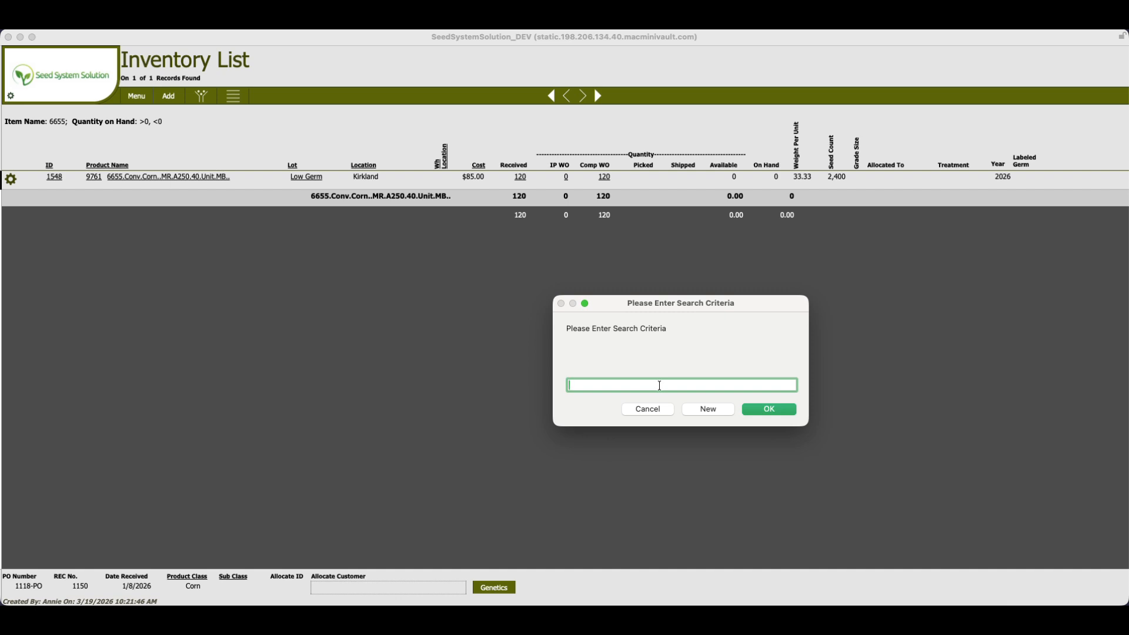
{"action": "type", "text": "seed"}
{"action": "left_click", "coordinate": [762, 410]}
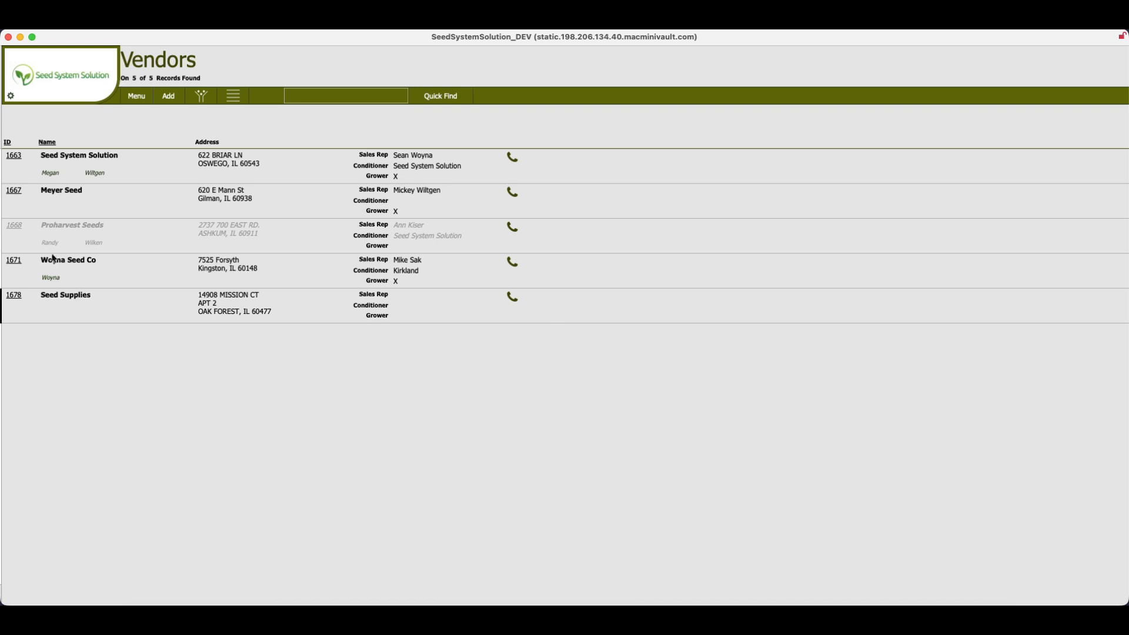
{"action": "left_click", "coordinate": [13, 298]}
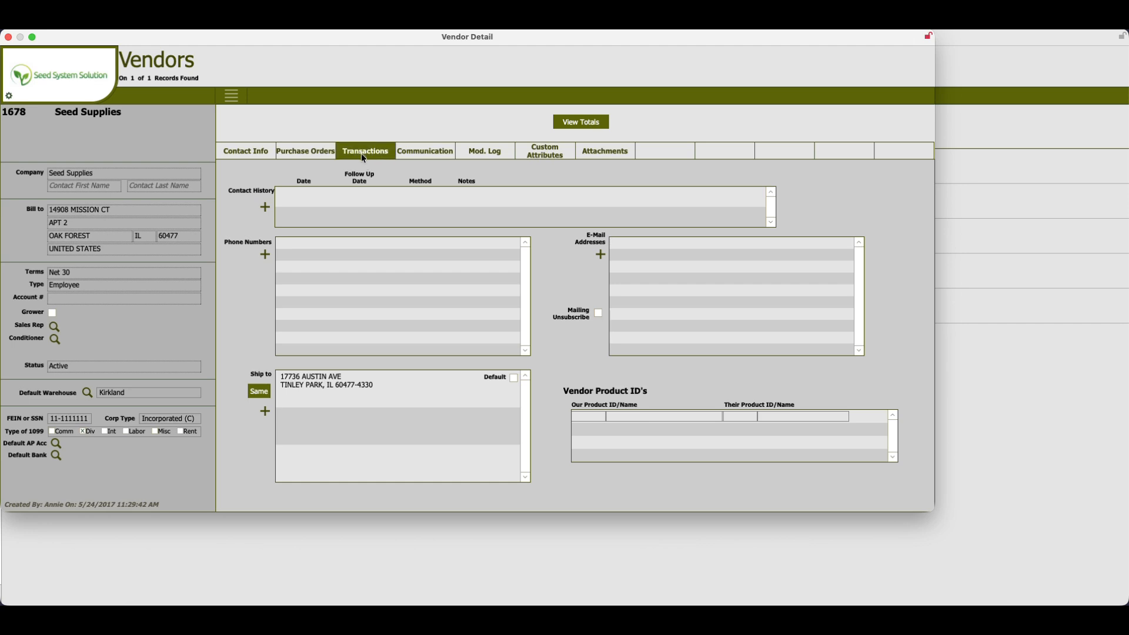
Step: Create a vendor credit from the Seed Supplies transactions and enter the note "6655 low germ"
{"action": "left_click", "coordinate": [362, 154]}
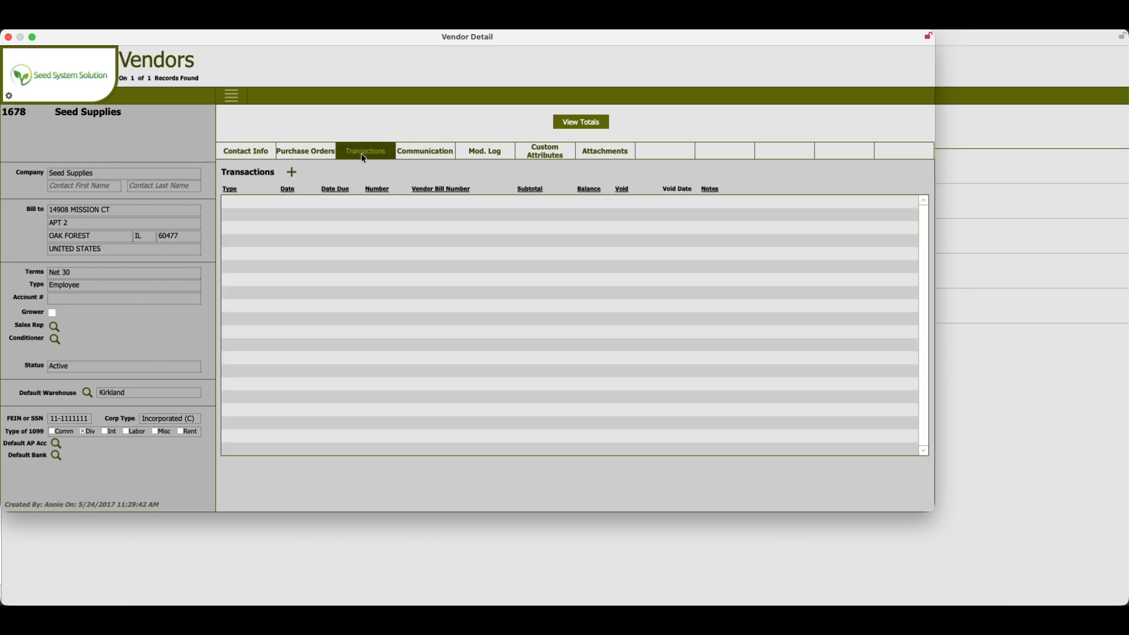
{"action": "left_click", "coordinate": [292, 173]}
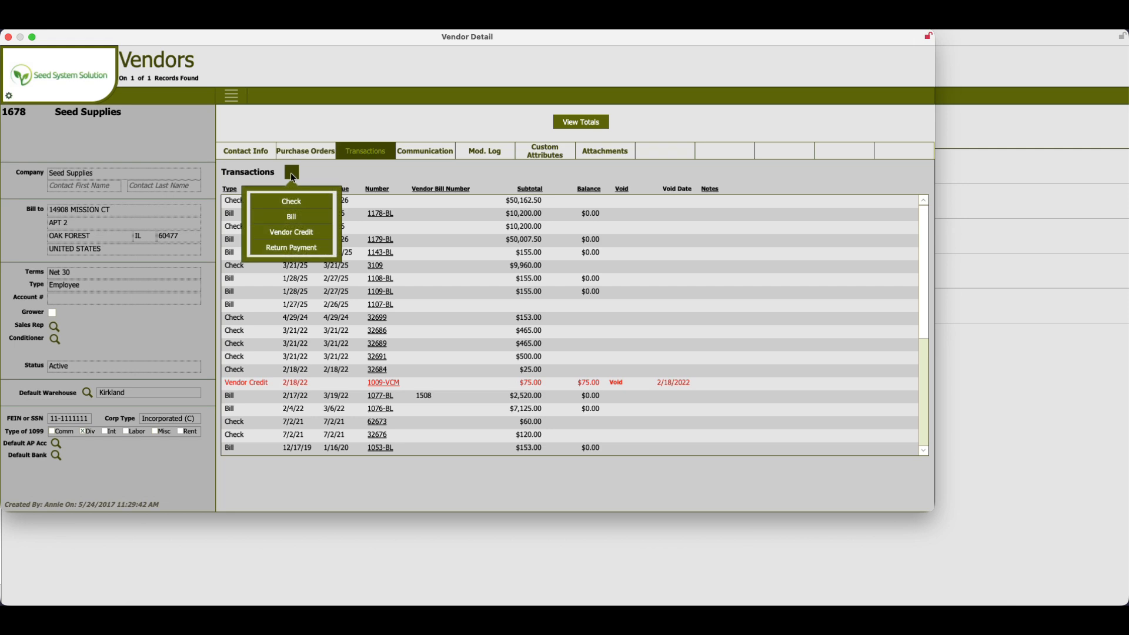
{"action": "left_click", "coordinate": [308, 236]}
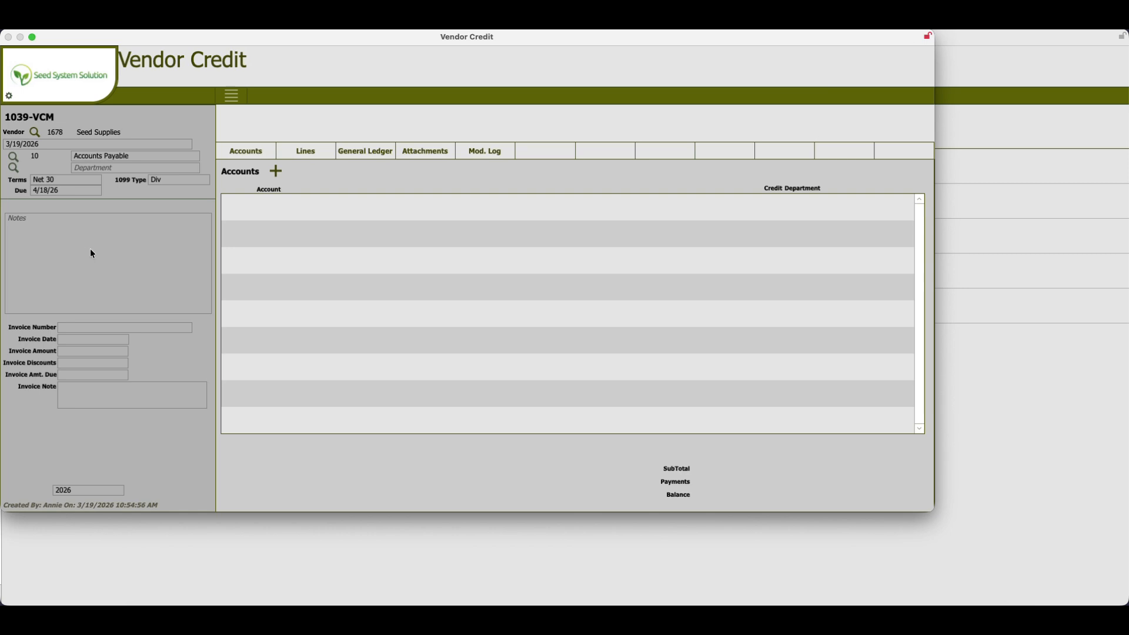
{"action": "left_click", "coordinate": [136, 250]}
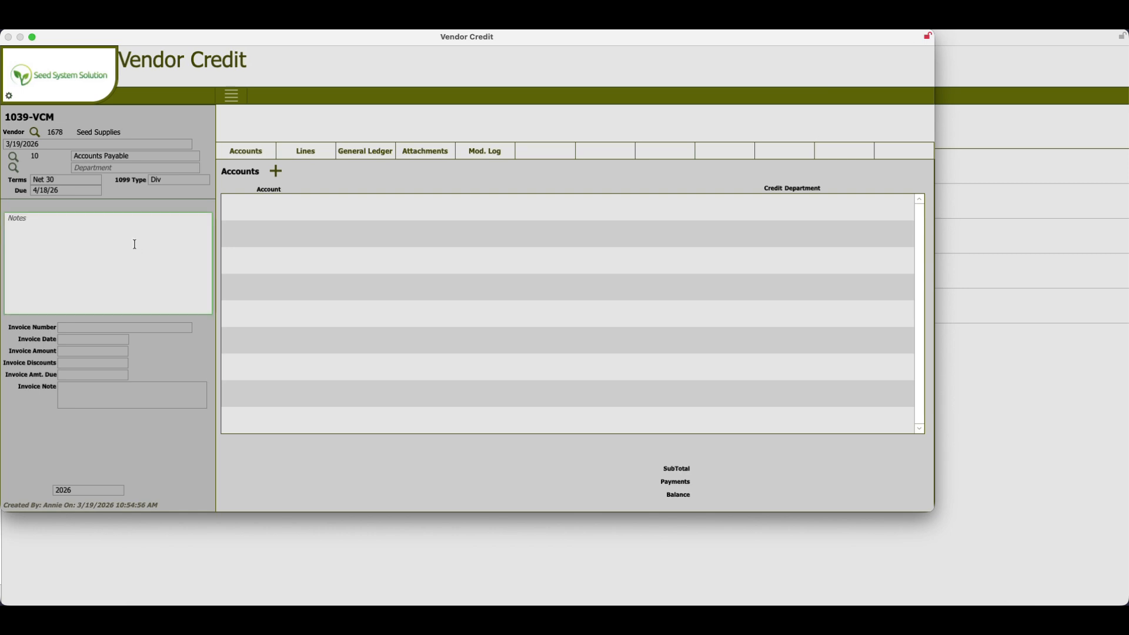
{"action": "type", "text": "6655 low germ"}
{"action": "left_click", "coordinate": [250, 207]}
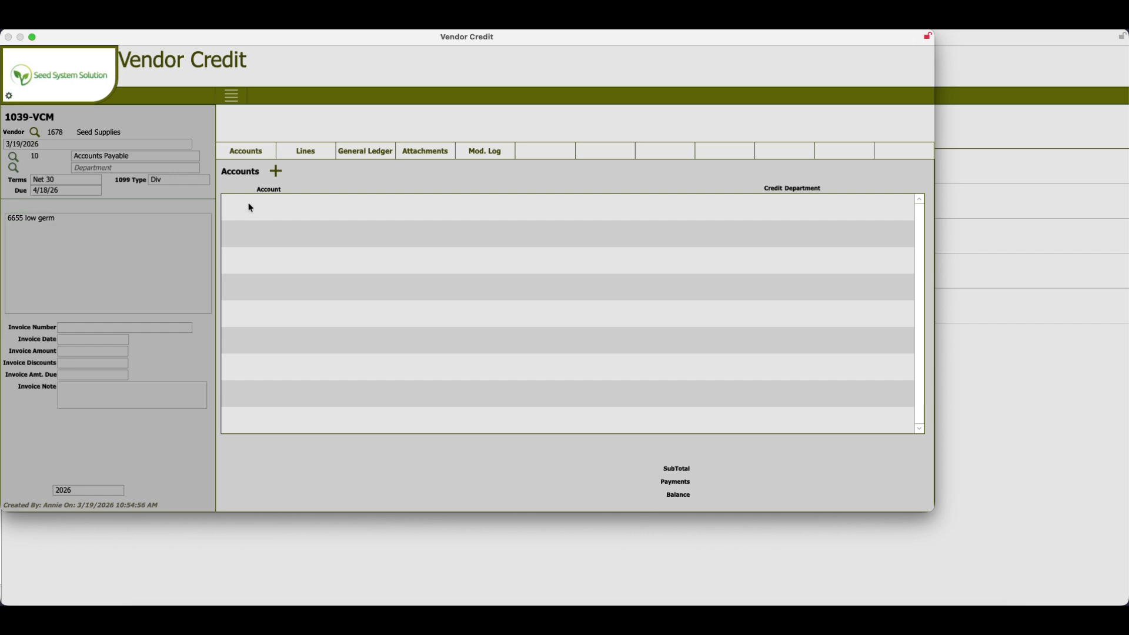
Step: Add an account line to the vendor credit for Inventory Variance WO (993) with a credit of $10,200.00
{"action": "left_click", "coordinate": [276, 174]}
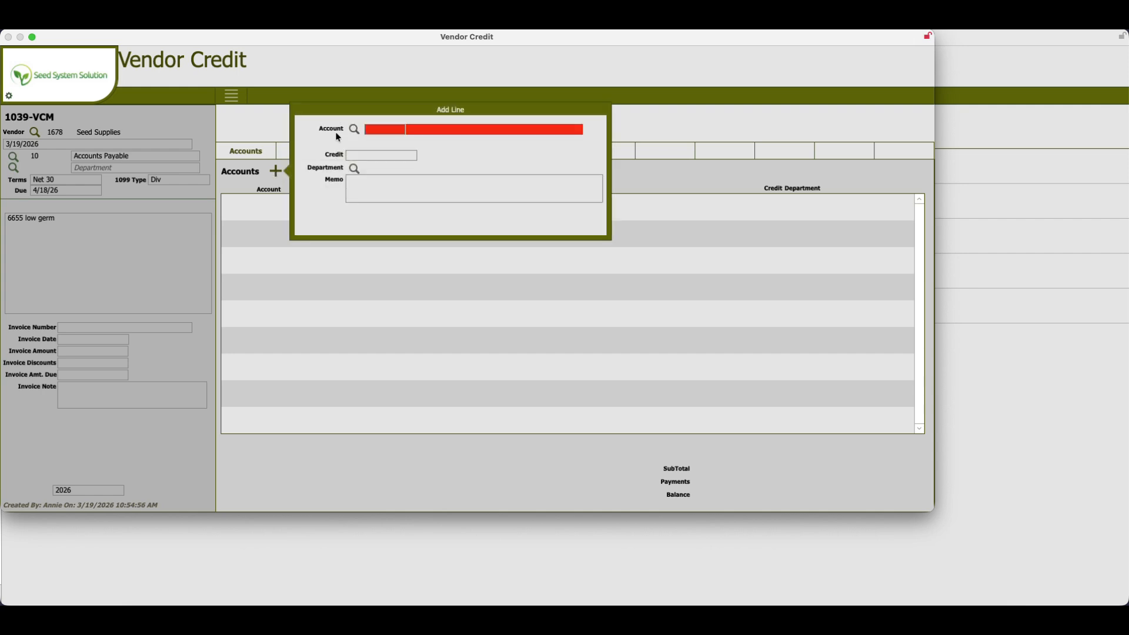
{"action": "left_click", "coordinate": [354, 130]}
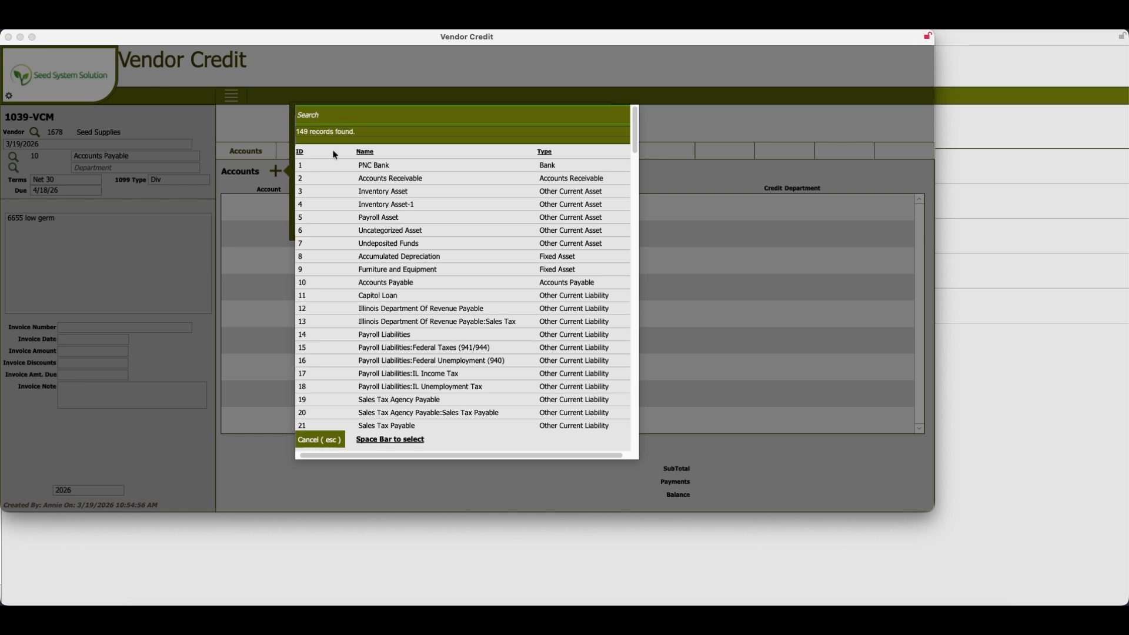
{"action": "type", "text": "993"}
{"action": "key", "text": "Return"}
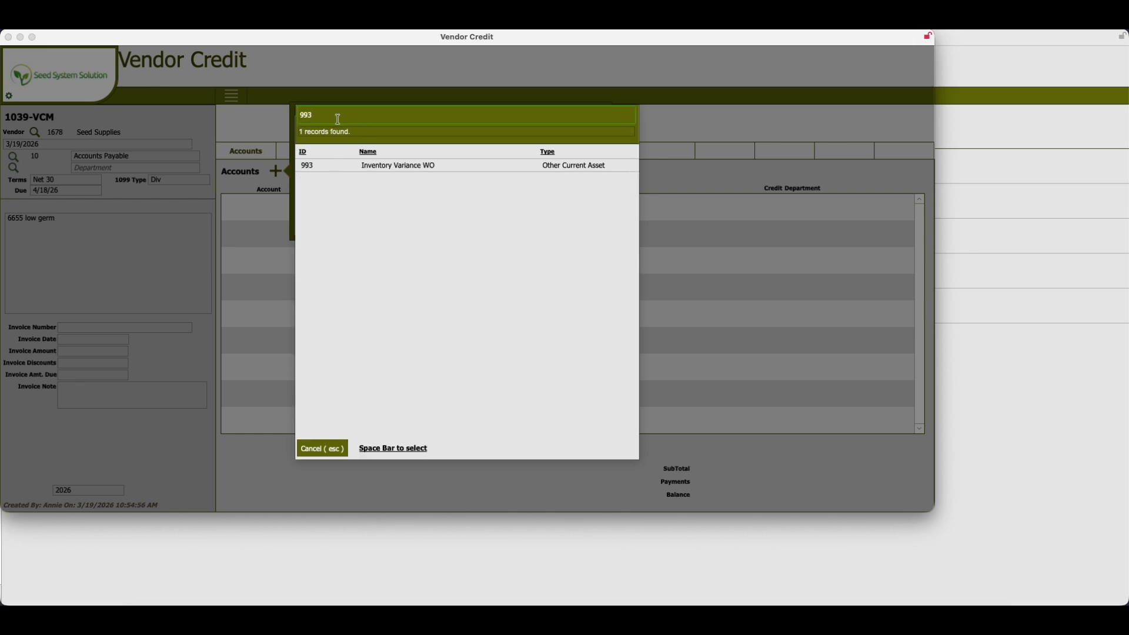
{"action": "left_click", "coordinate": [356, 163]}
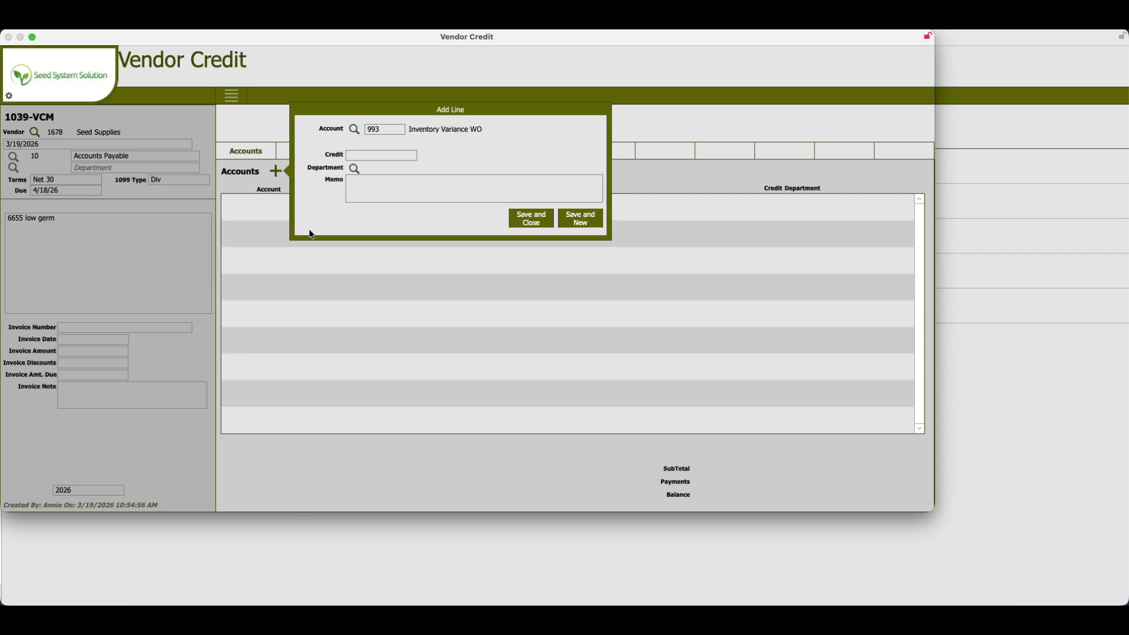
{"action": "left_click", "coordinate": [375, 157]}
{"action": "type", "text": "10200"}
{"action": "left_click", "coordinate": [386, 190]}
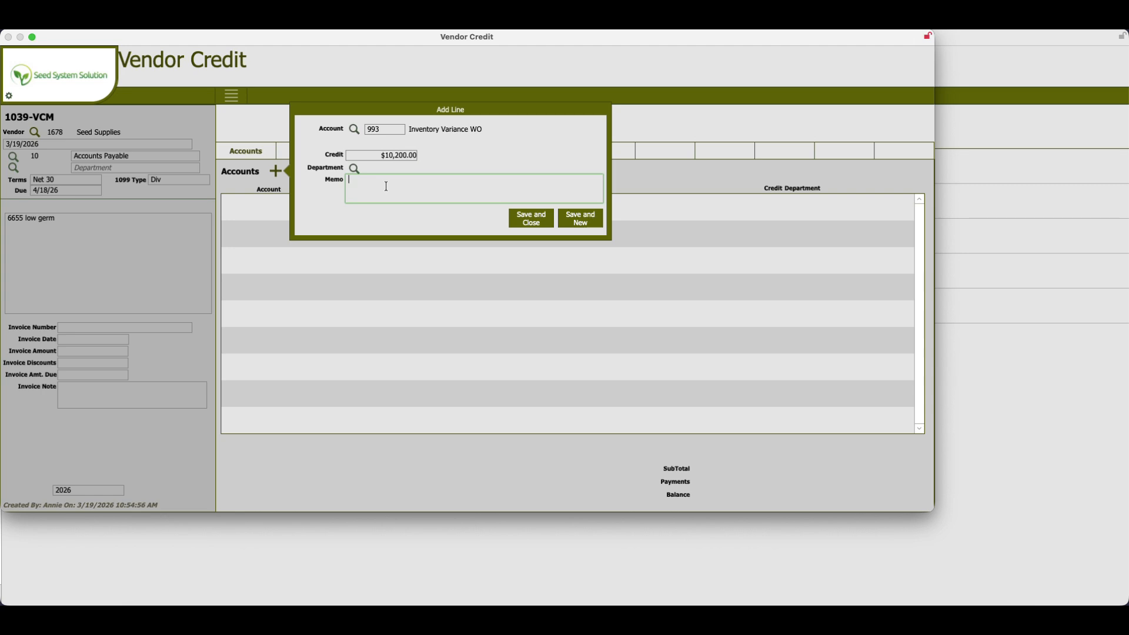
{"action": "left_click", "coordinate": [536, 229]}
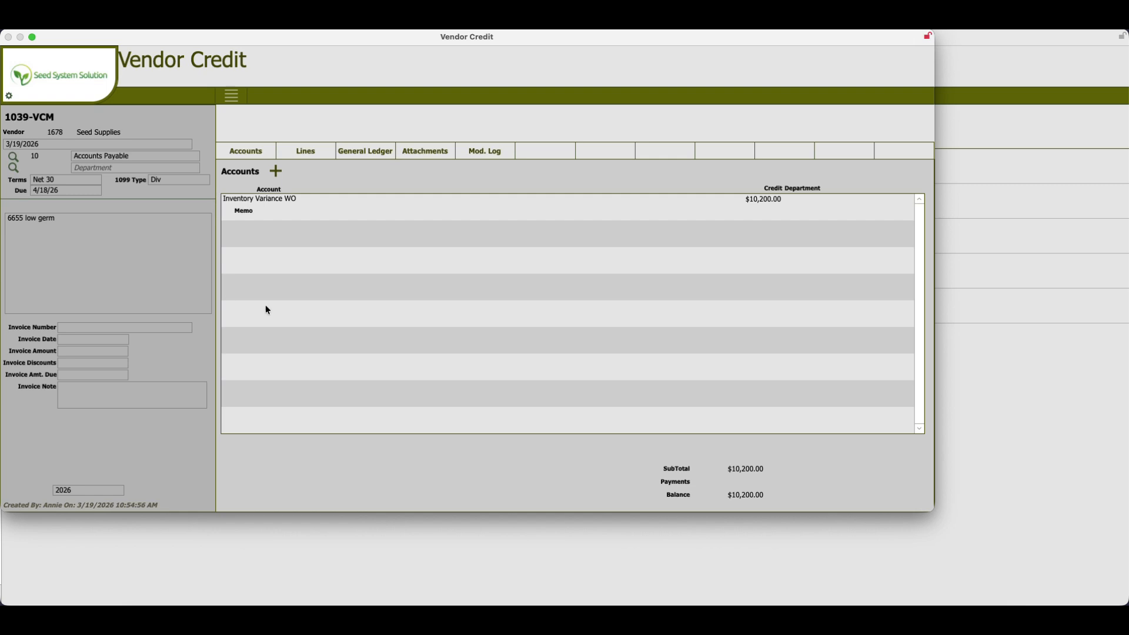
Step: Check the actions available for the vendor credit and return to the vendor's transactions
{"action": "left_click", "coordinate": [230, 101]}
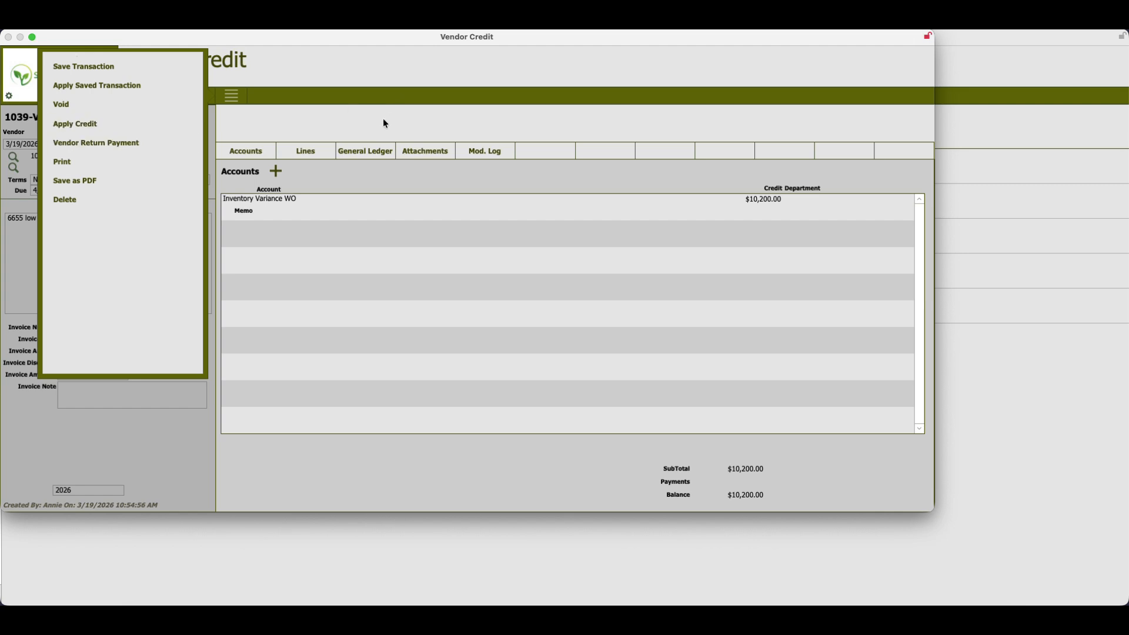
{"action": "left_click", "coordinate": [433, 124]}
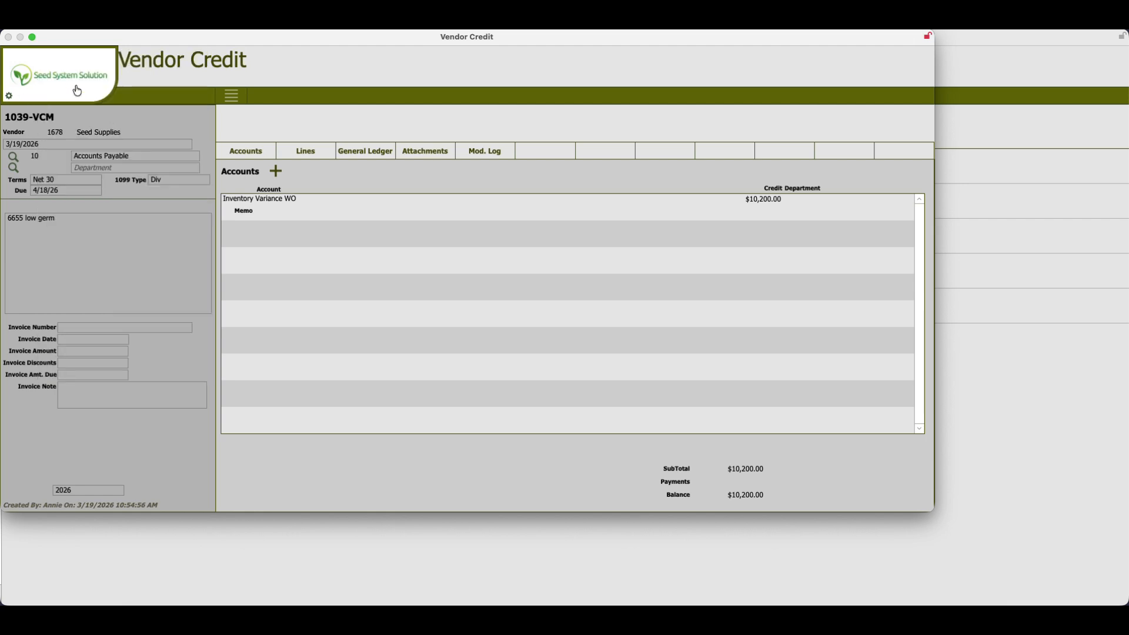
{"action": "left_click", "coordinate": [78, 91]}
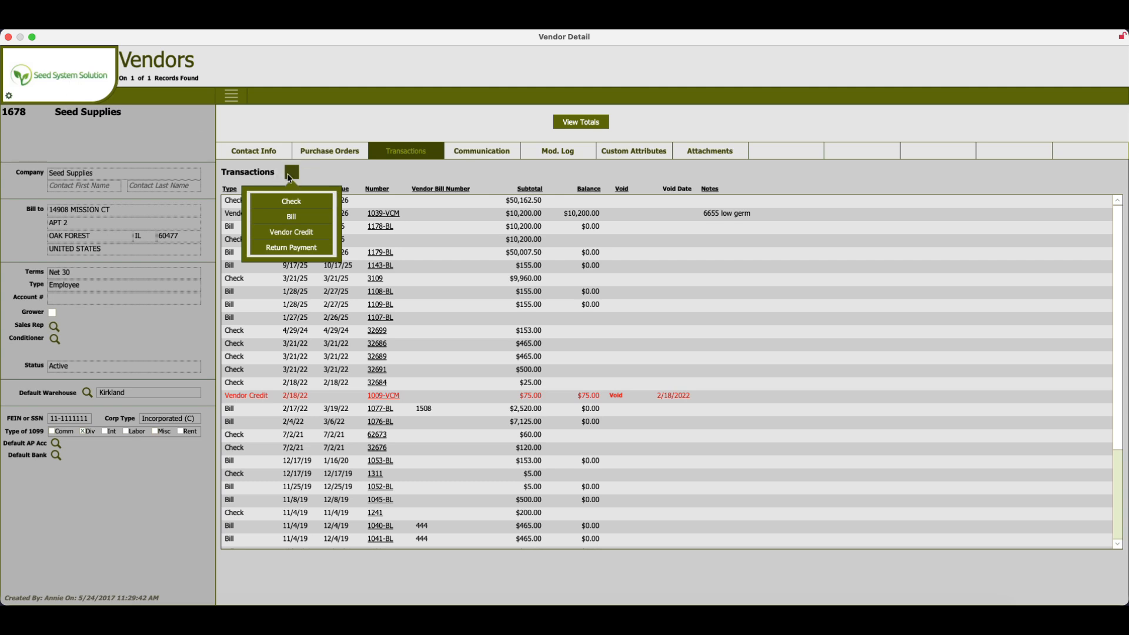
Step: Create a return payment for Seed Supplies with check number 47968, payment type Check and check amount $10,200.00
{"action": "left_click", "coordinate": [302, 250]}
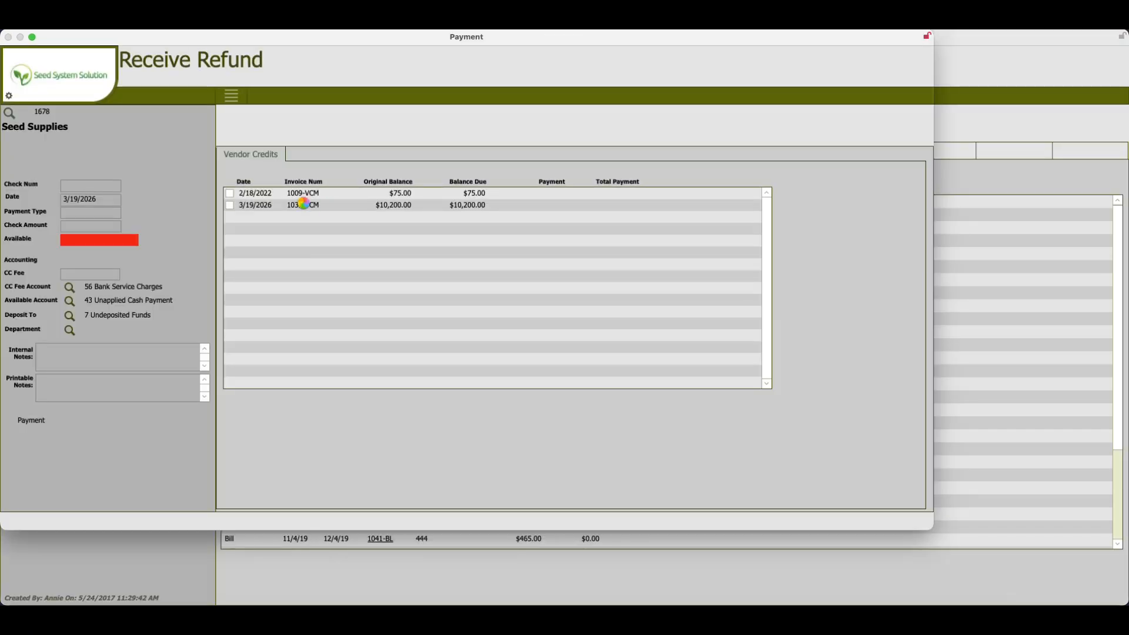
{"action": "left_click", "coordinate": [79, 186]}
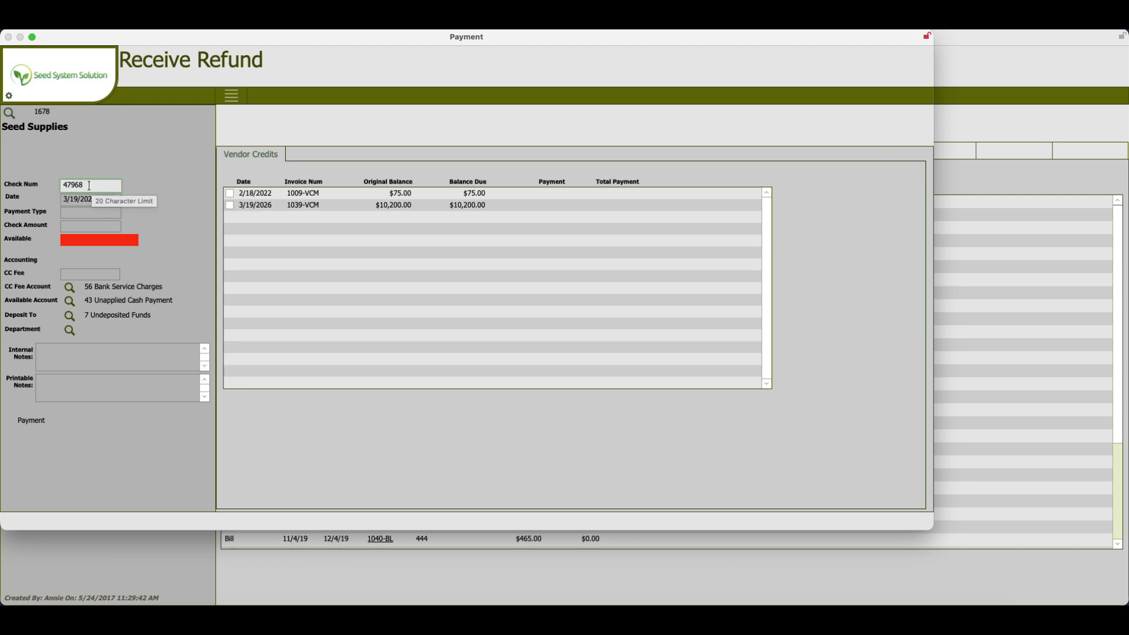
{"action": "left_click", "coordinate": [93, 213]}
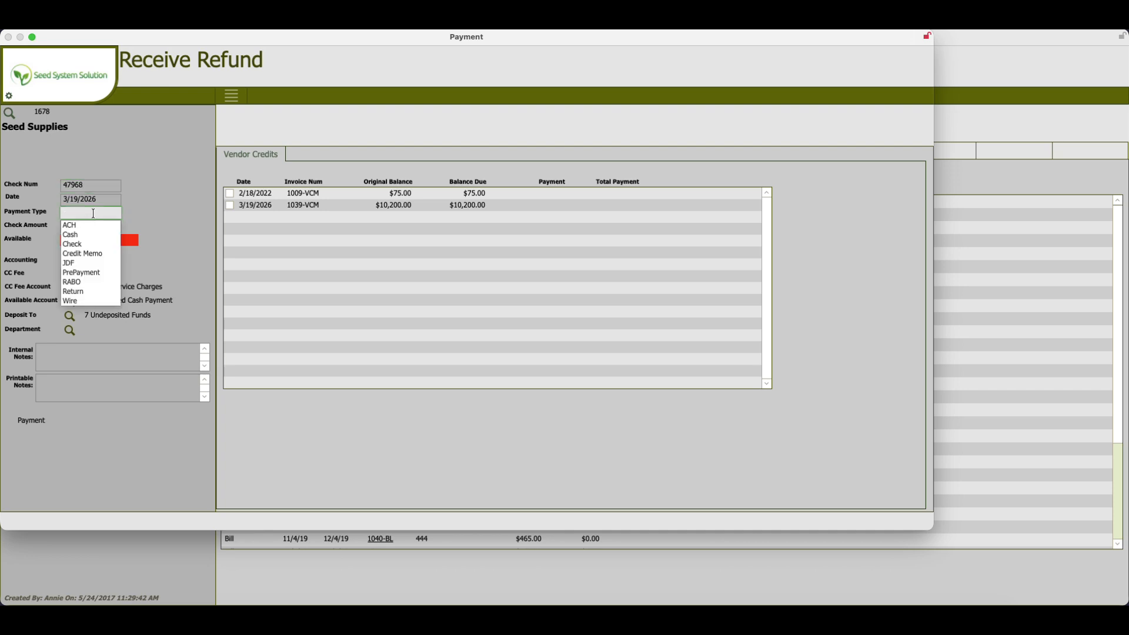
{"action": "left_click", "coordinate": [78, 245]}
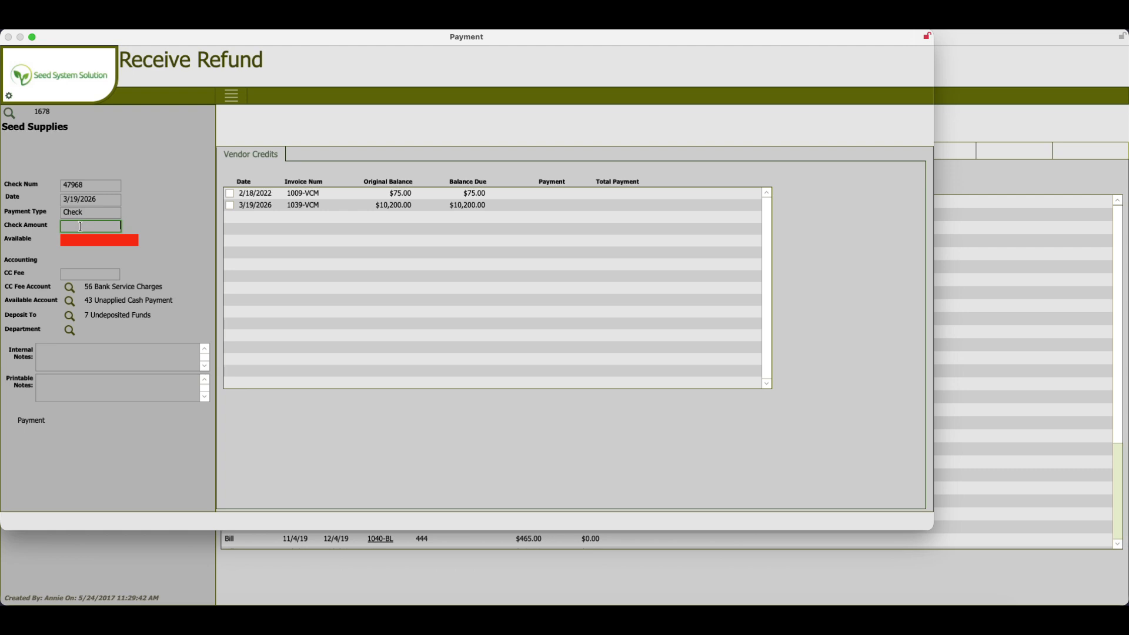
{"action": "type", "text": "0200"}
{"action": "left_click", "coordinate": [102, 285]}
{"action": "left_click", "coordinate": [98, 274]}
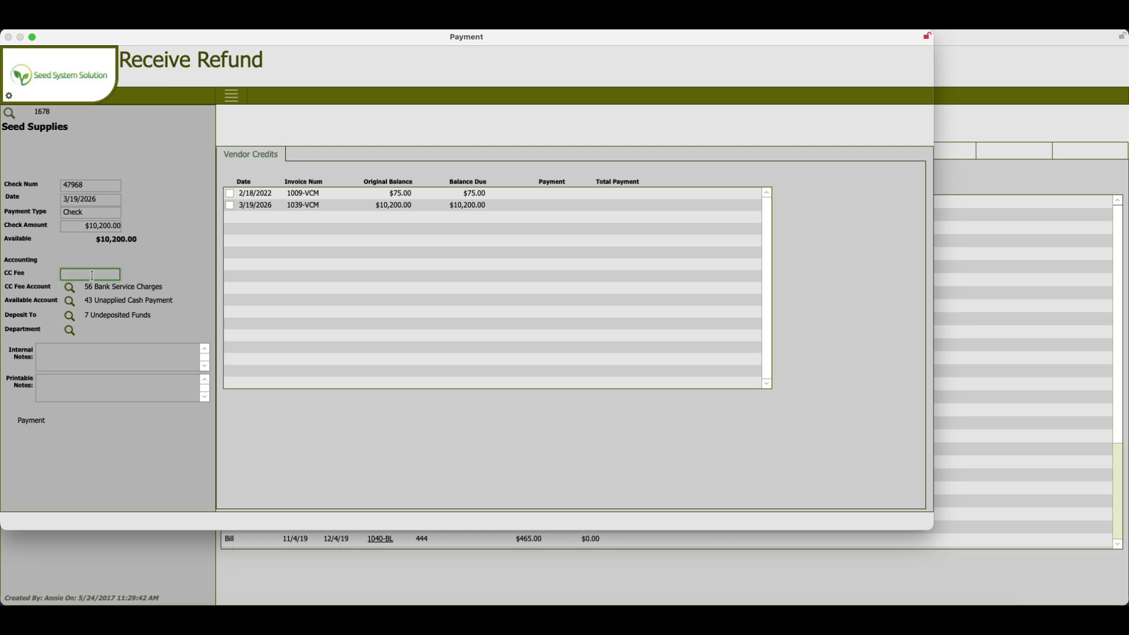
Step: Apply the refund to the 3/19/2026 vendor credit of $10,200.00, and close the payment and the vendor record
{"action": "left_click", "coordinate": [228, 206]}
{"action": "left_click", "coordinate": [230, 209]}
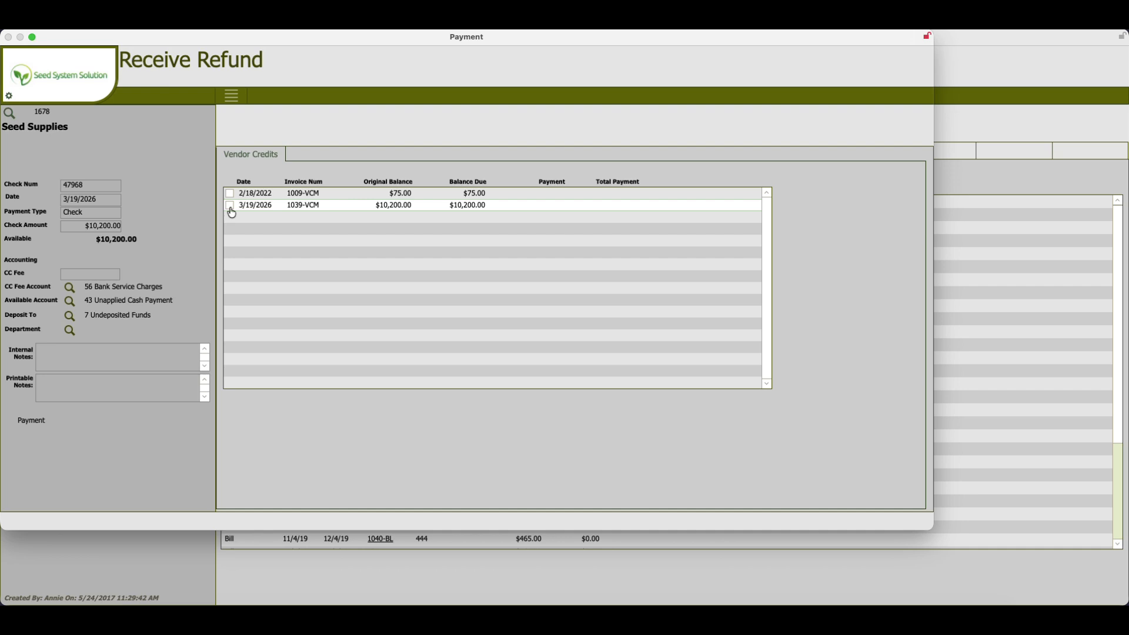
{"action": "left_click", "coordinate": [230, 206]}
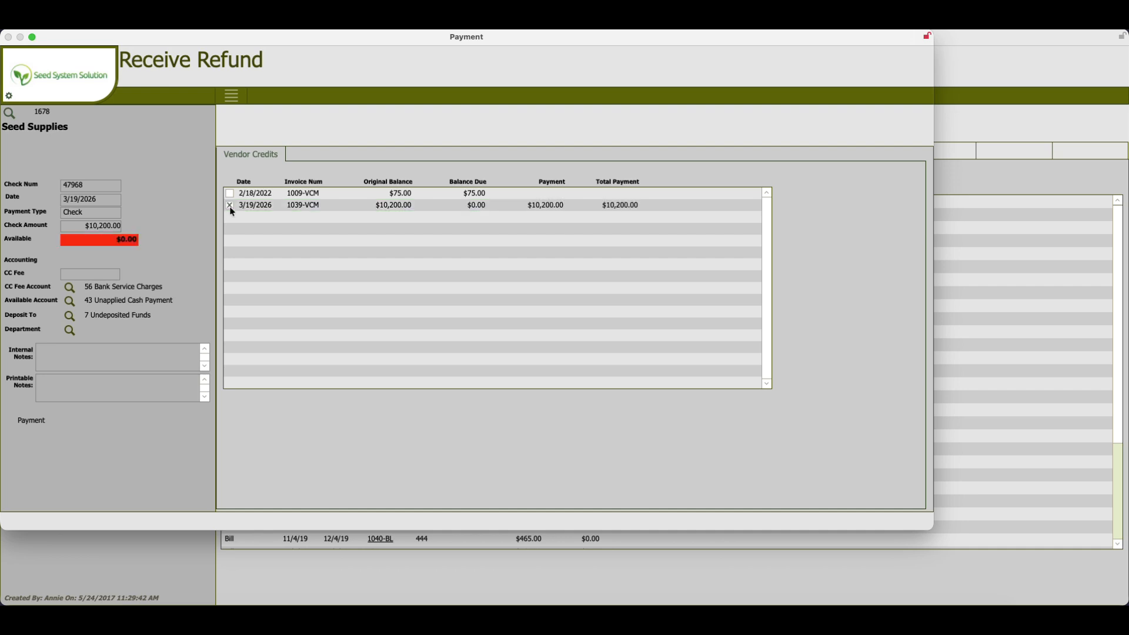
{"action": "left_click", "coordinate": [84, 97]}
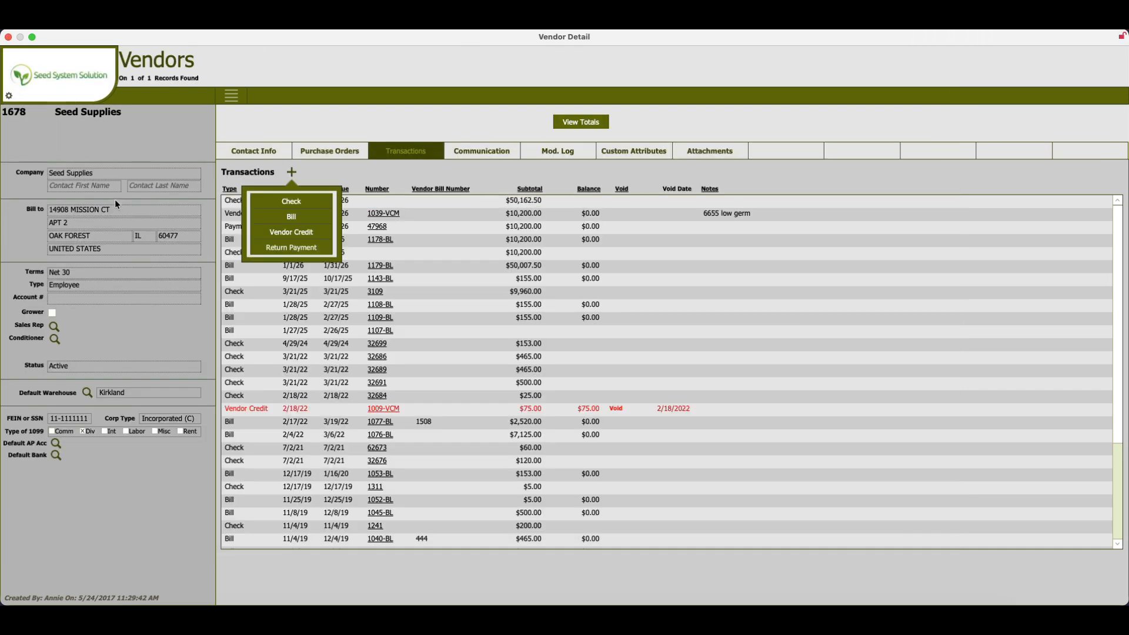
{"action": "left_click", "coordinate": [113, 90]}
{"action": "left_click", "coordinate": [90, 76]}
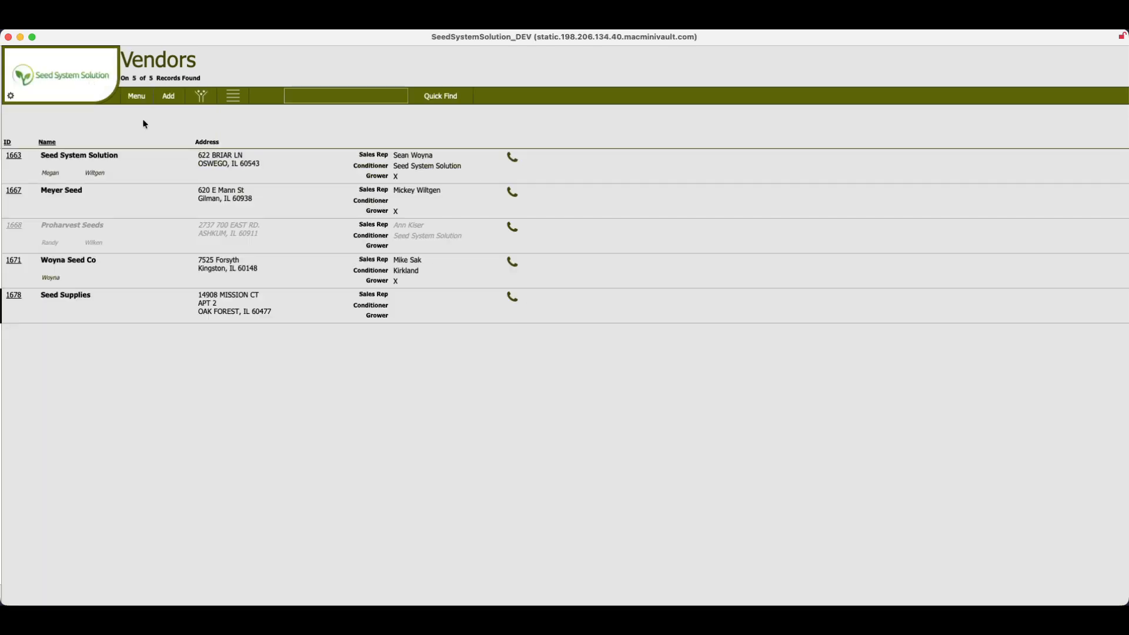
Step: Create a deposit to PNC Bank with the 3/19/2026 Seed Supplies check for $10,200.00 and post it to the General Ledger
{"action": "left_click", "coordinate": [171, 99]}
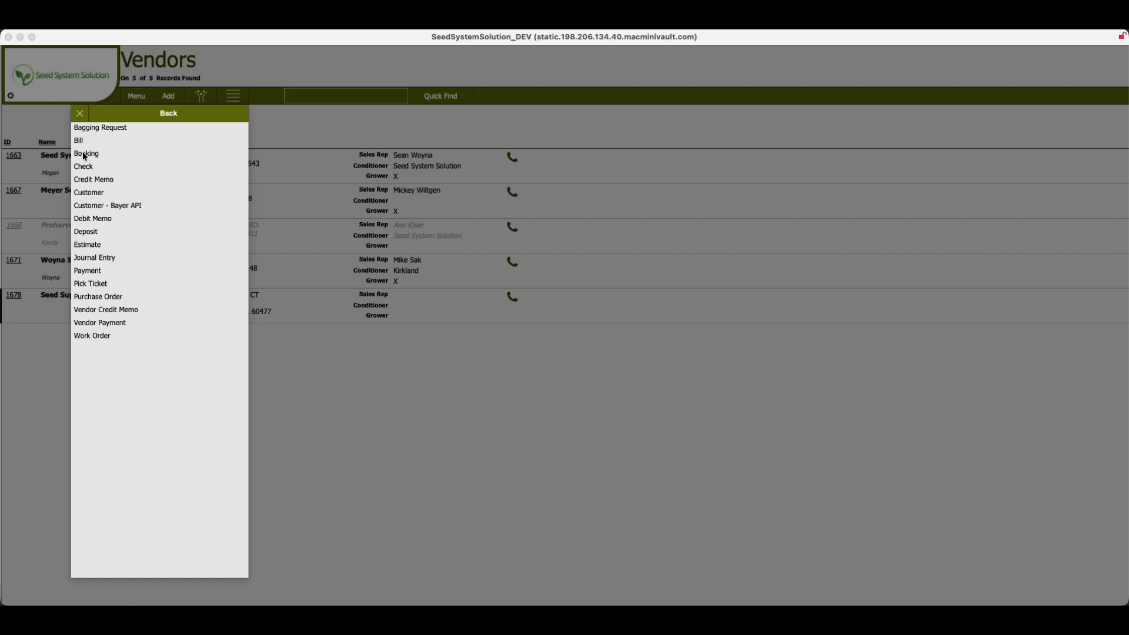
{"action": "left_click", "coordinate": [94, 231]}
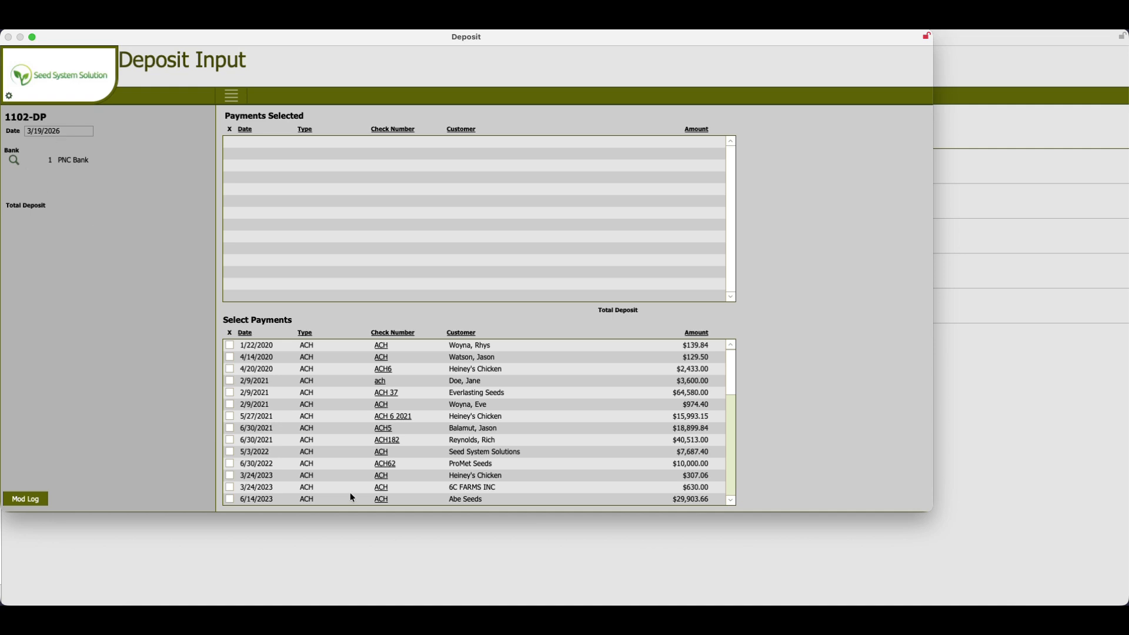
{"action": "scroll", "coordinate": [339, 488], "scroll_direction": "down", "scroll_amount": 10}
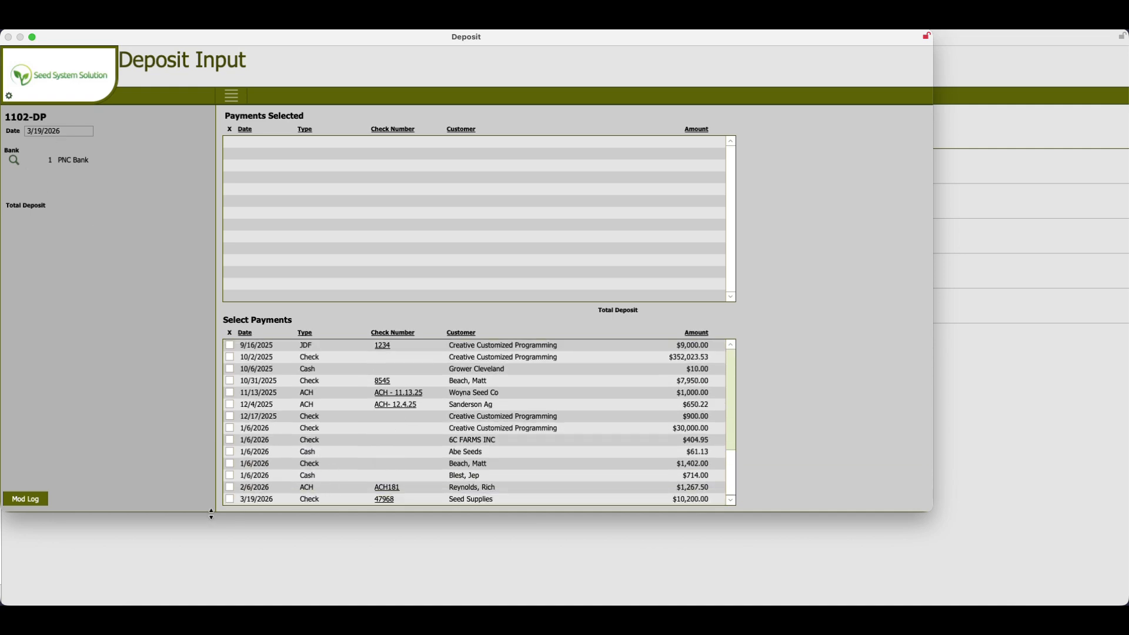
{"action": "left_click", "coordinate": [231, 500]}
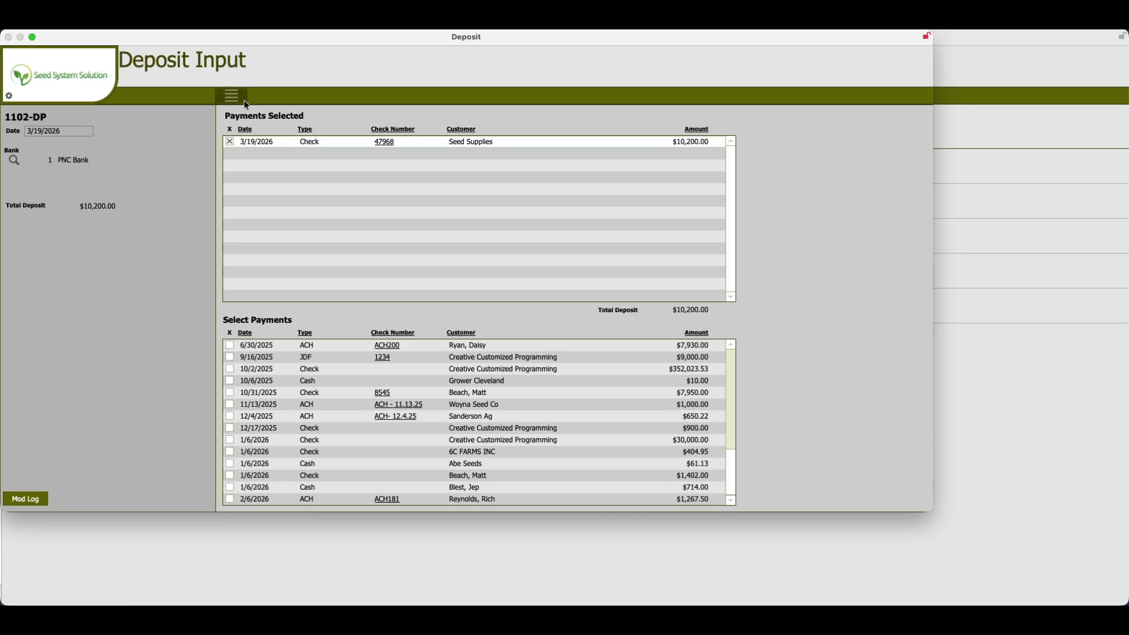
{"action": "left_click", "coordinate": [77, 94]}
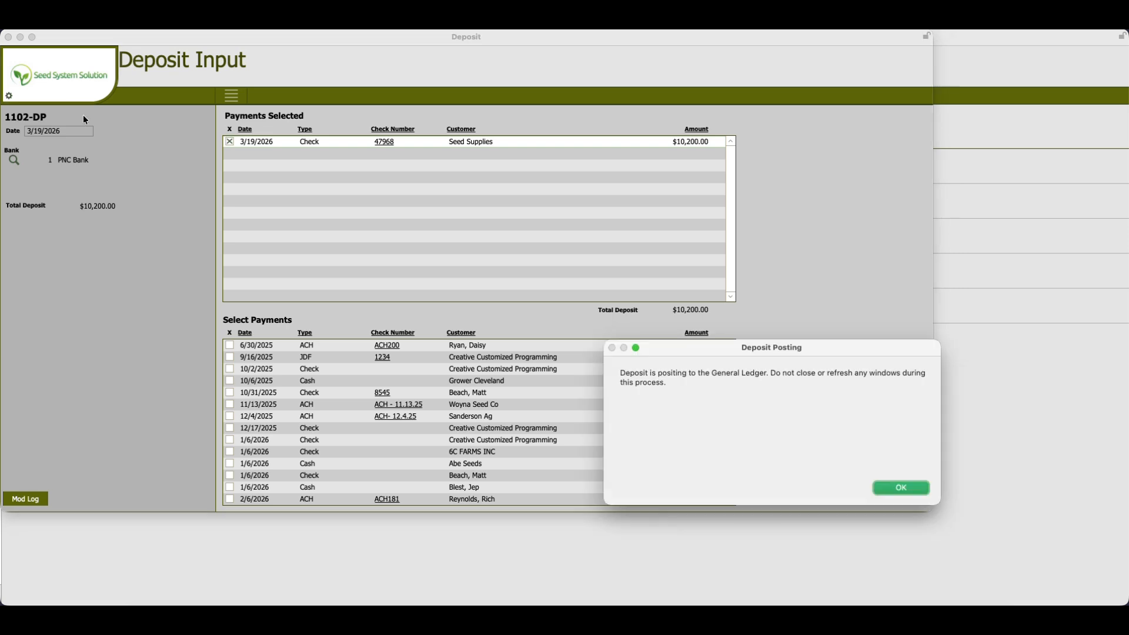
{"action": "left_click", "coordinate": [900, 492]}
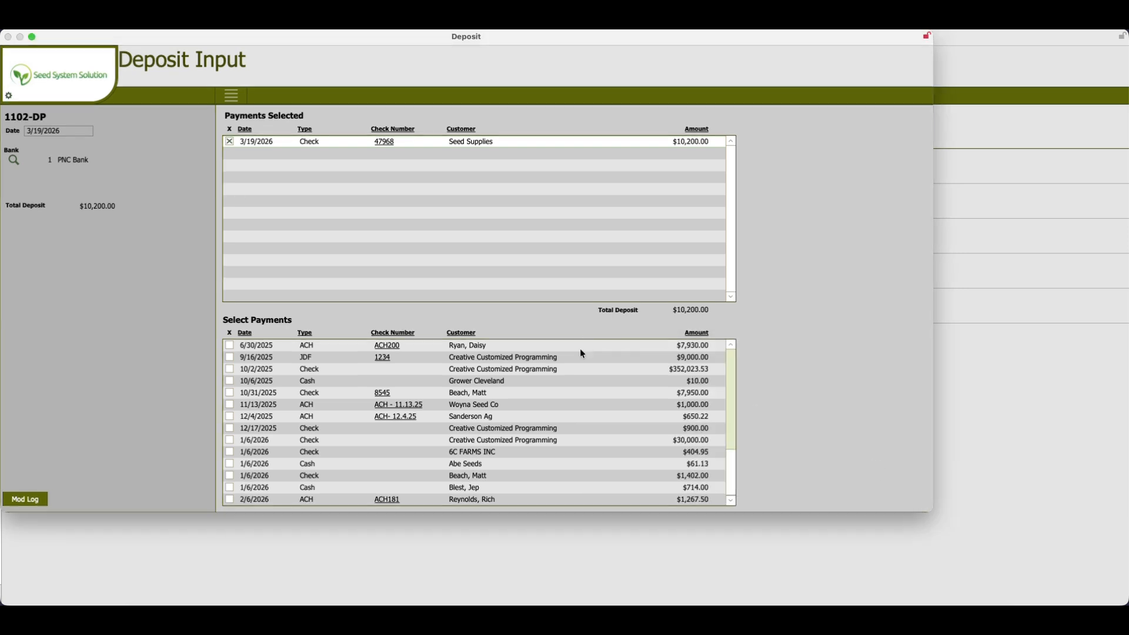